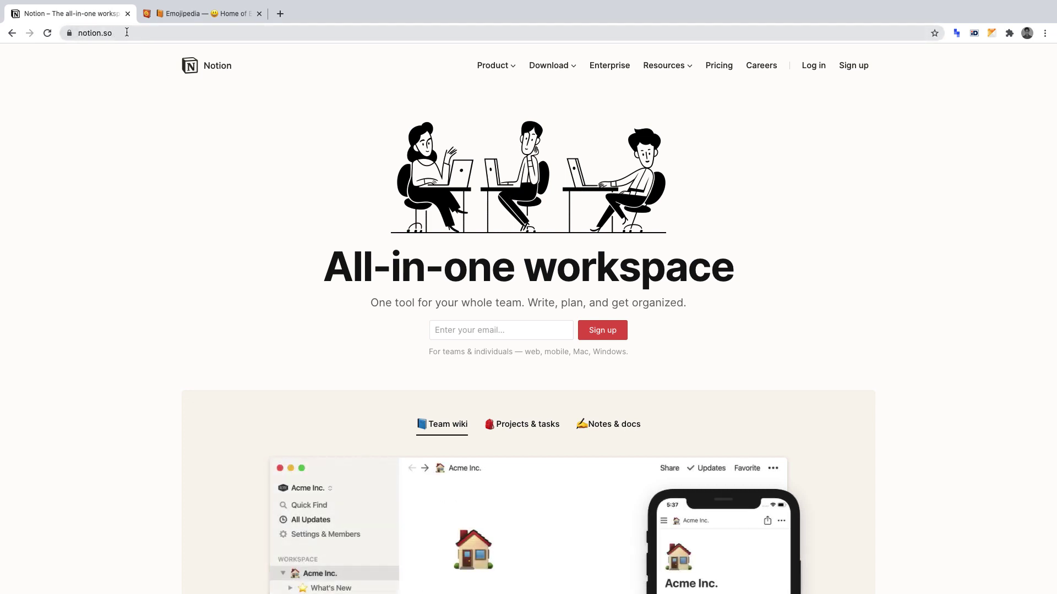
Browse Notion's pricing plans, then switch to the Emojipedia homepage tab.
left_click(710, 64)
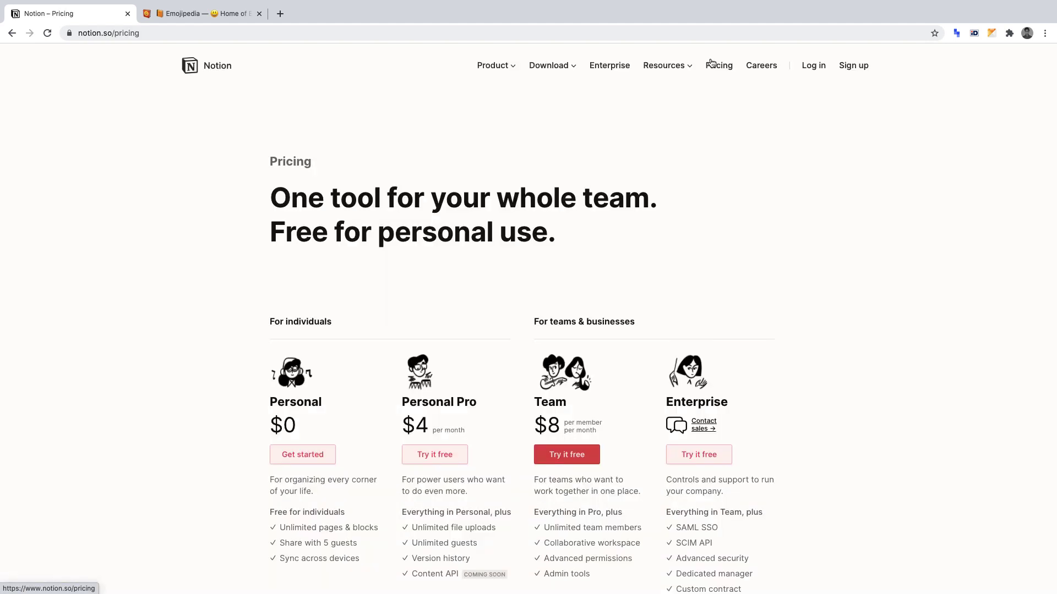
scroll(557, 199, "down", 3)
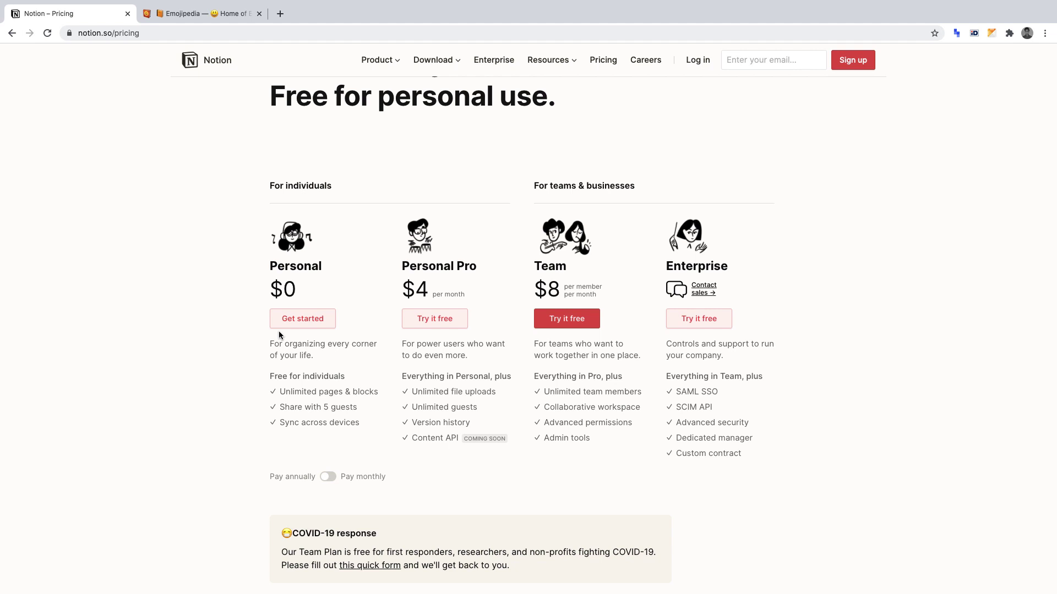
left_click(210, 18)
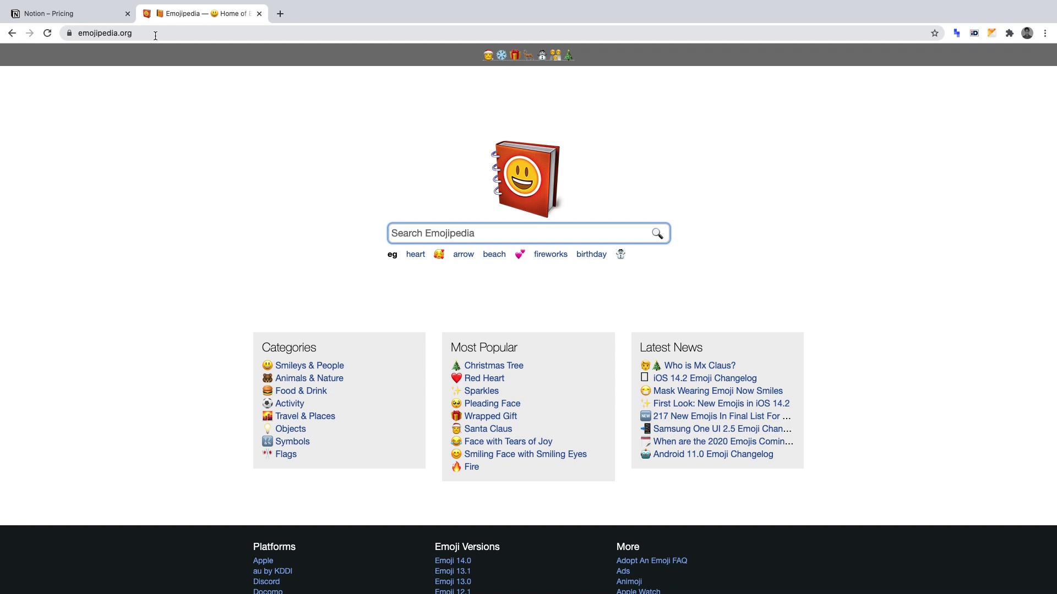
Return to the 'Notion – Pricing' tab showing the Personal, Pro, Team and Enterprise plans.
left_click(102, 16)
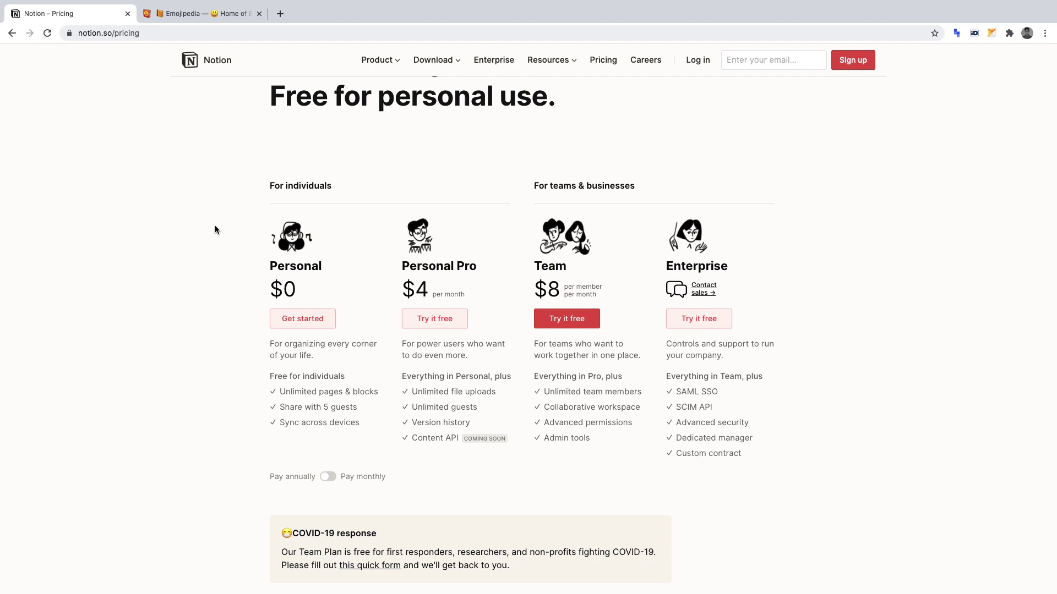
Go from Get started to the login page and sign in with the account e-mail and password.
left_click(291, 316)
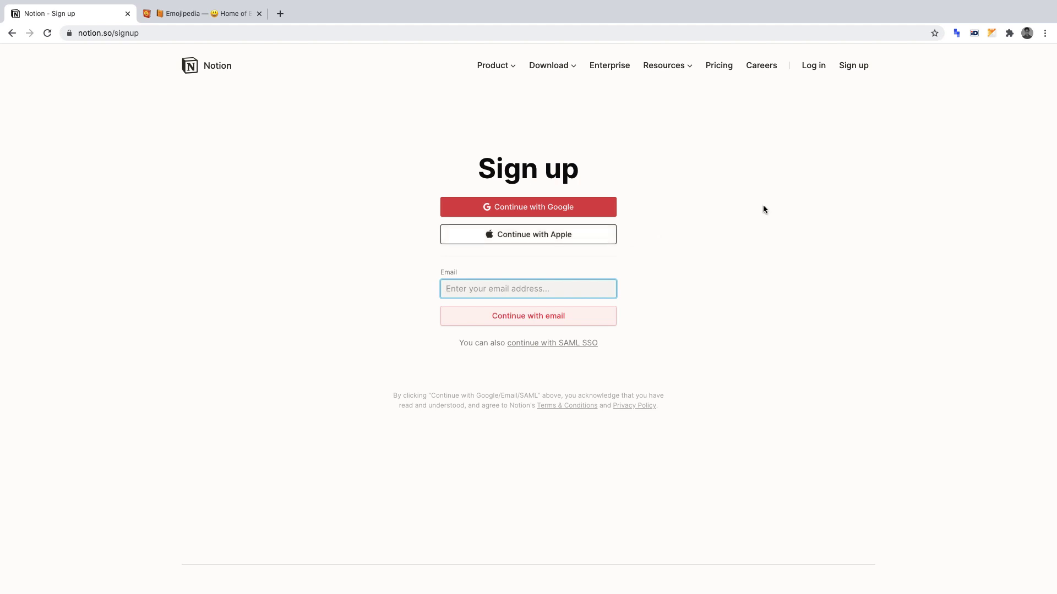
left_click(812, 67)
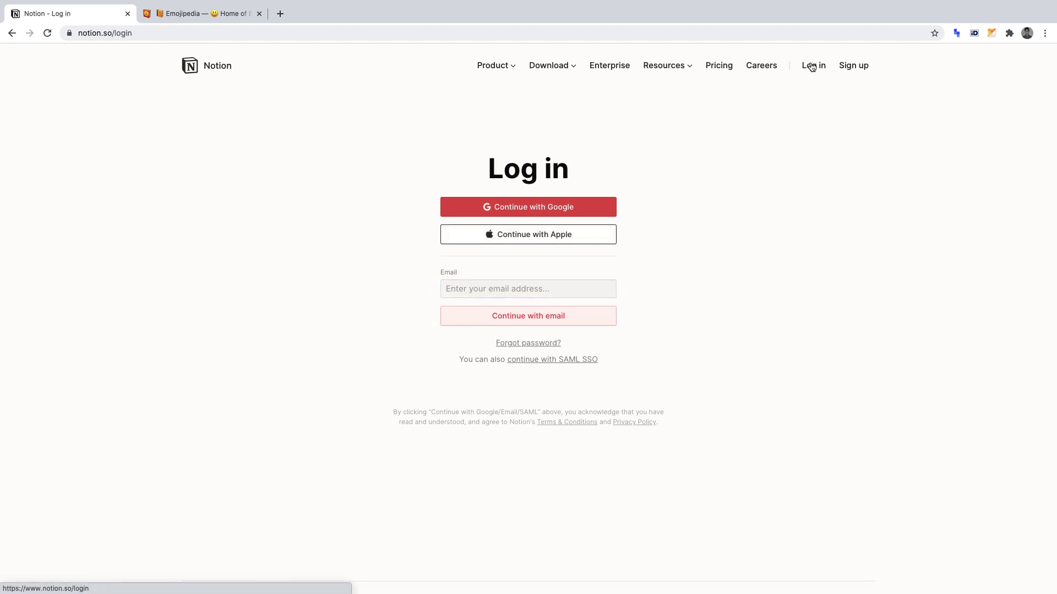
left_click(568, 284)
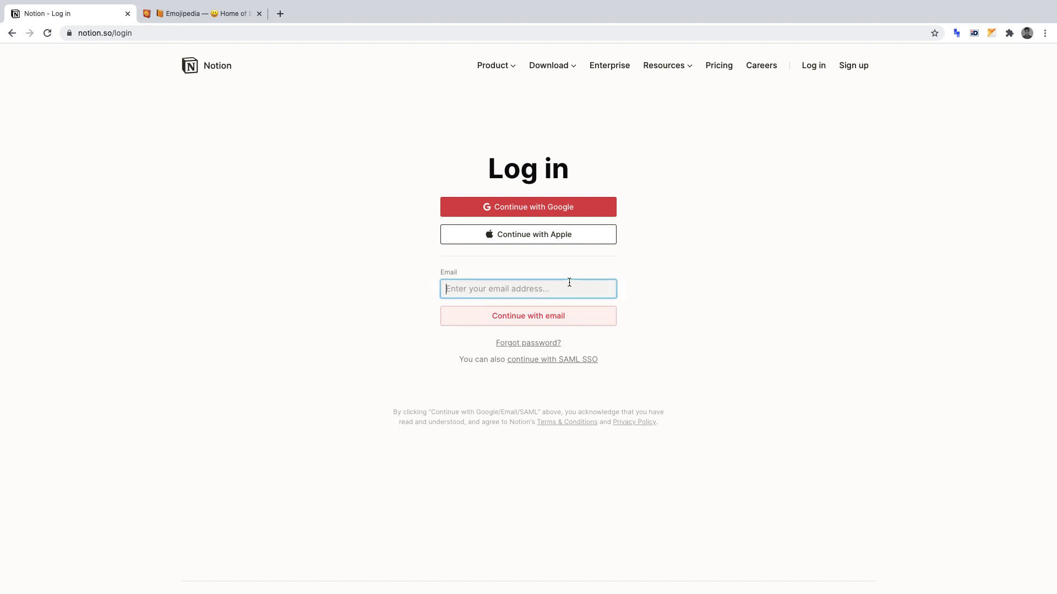
key("Return")
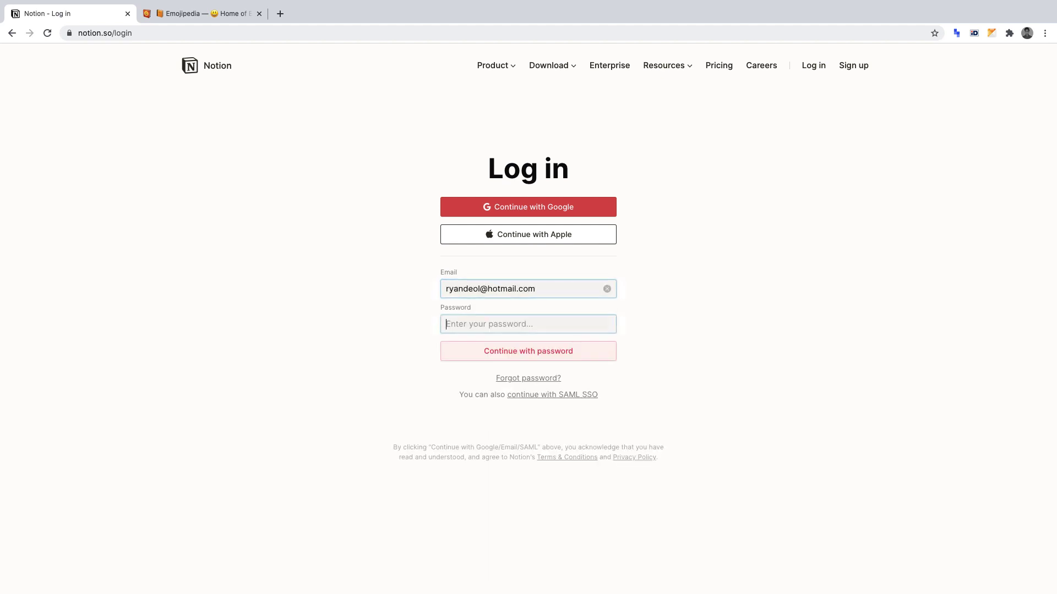
type("••••••••")
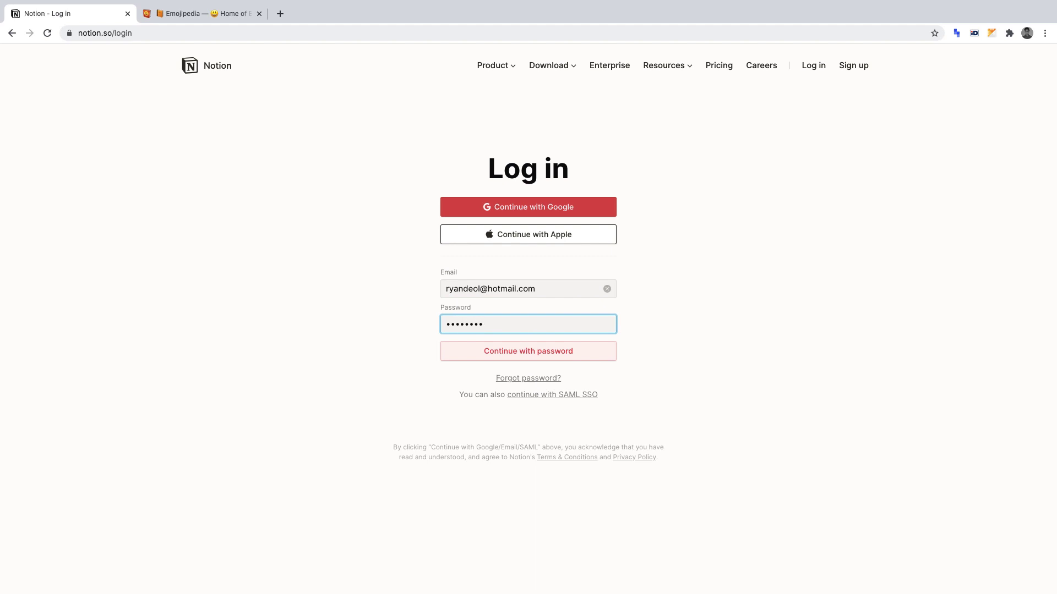
key("Return")
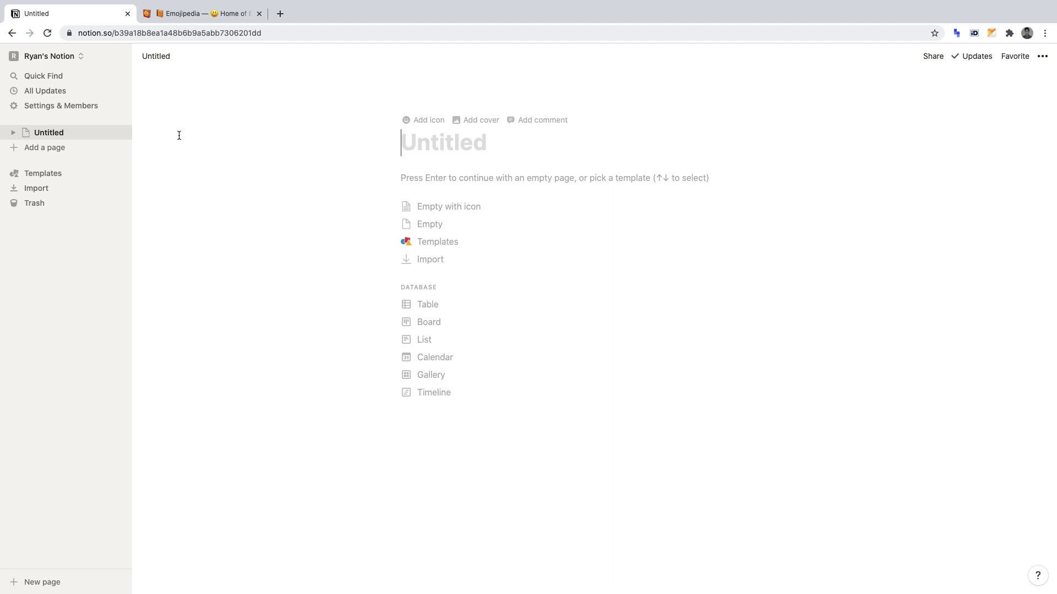
Set the Untitled page's style to the Mono font from the ••• menu.
left_click(1043, 57)
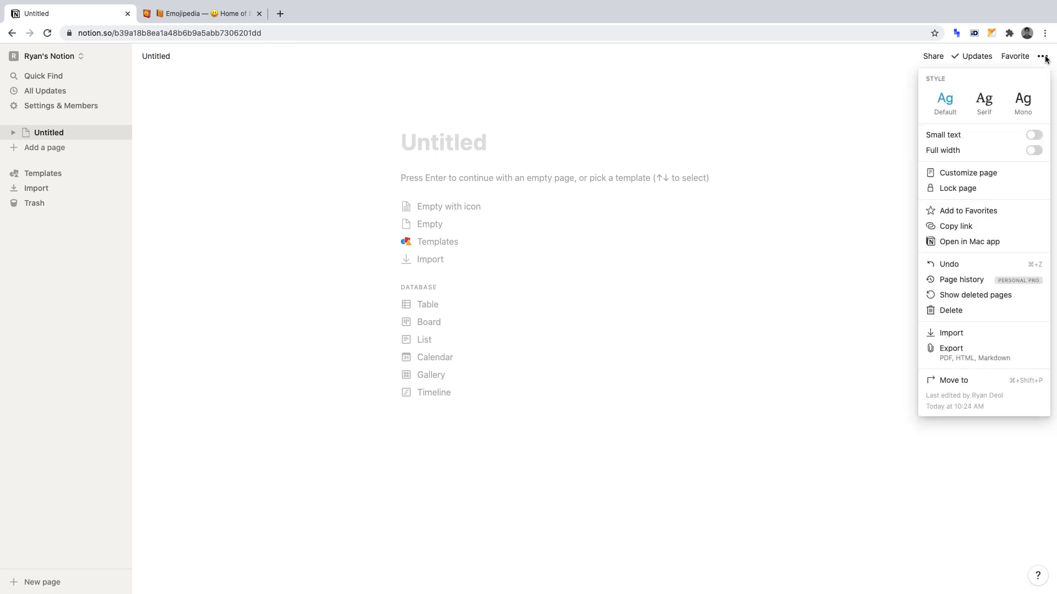
left_click(1027, 103)
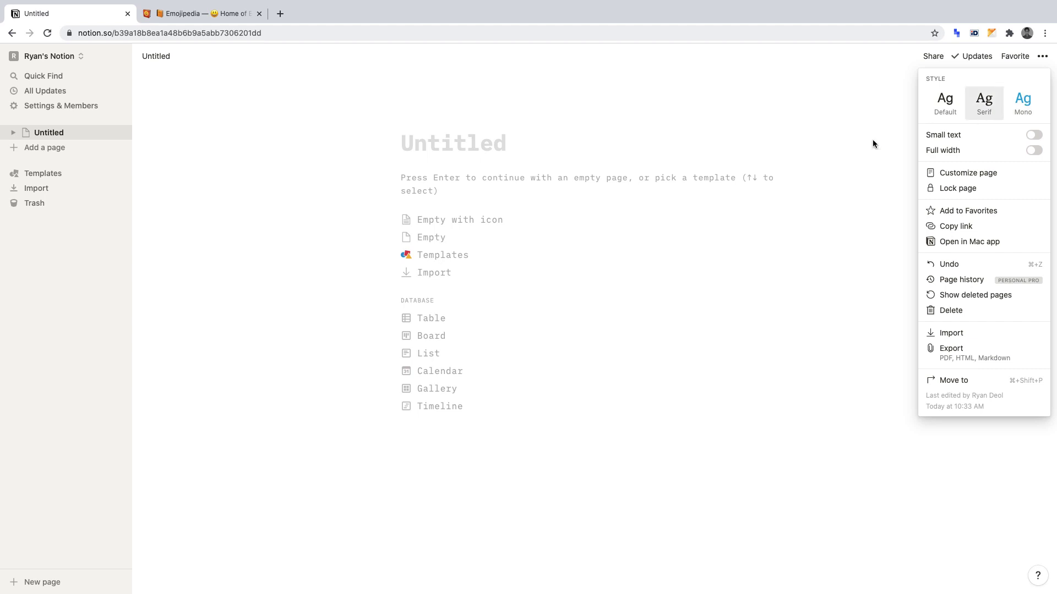
left_click(439, 300)
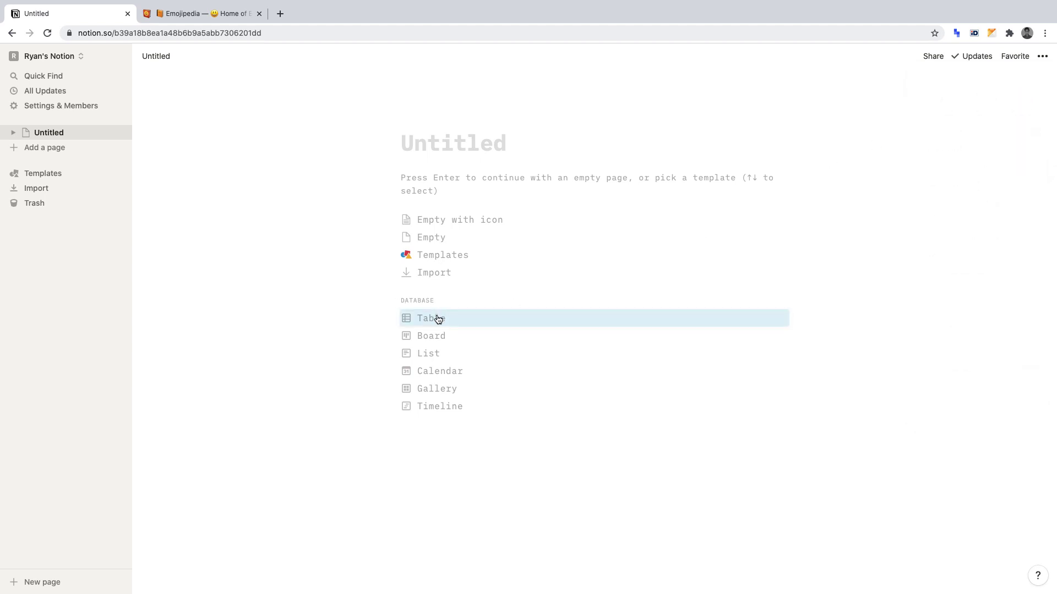
Convert the empty page into a Table database and title it 'Journal'.
left_click(438, 319)
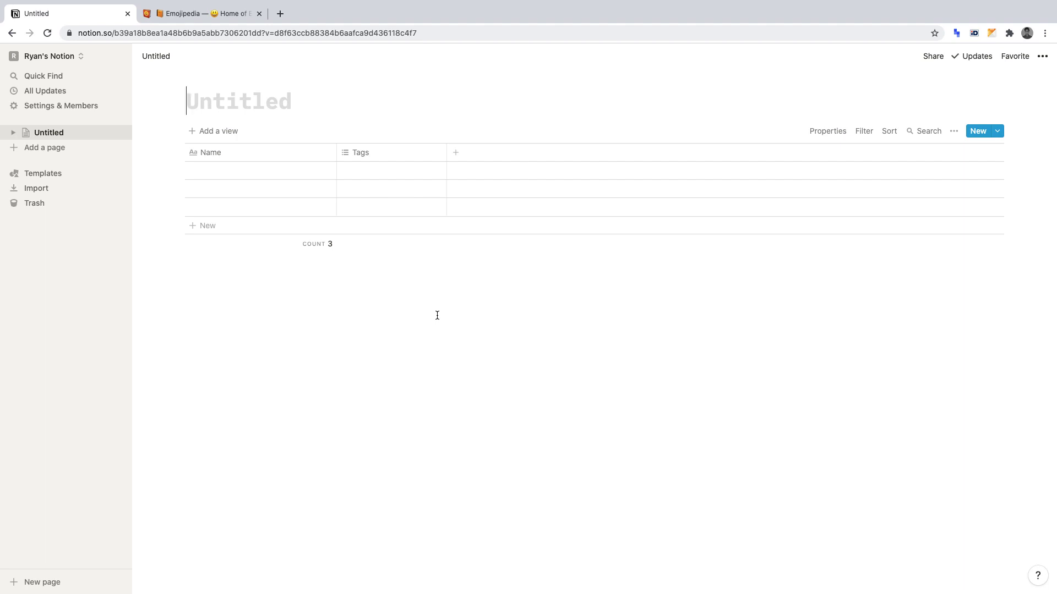
type("Jour")
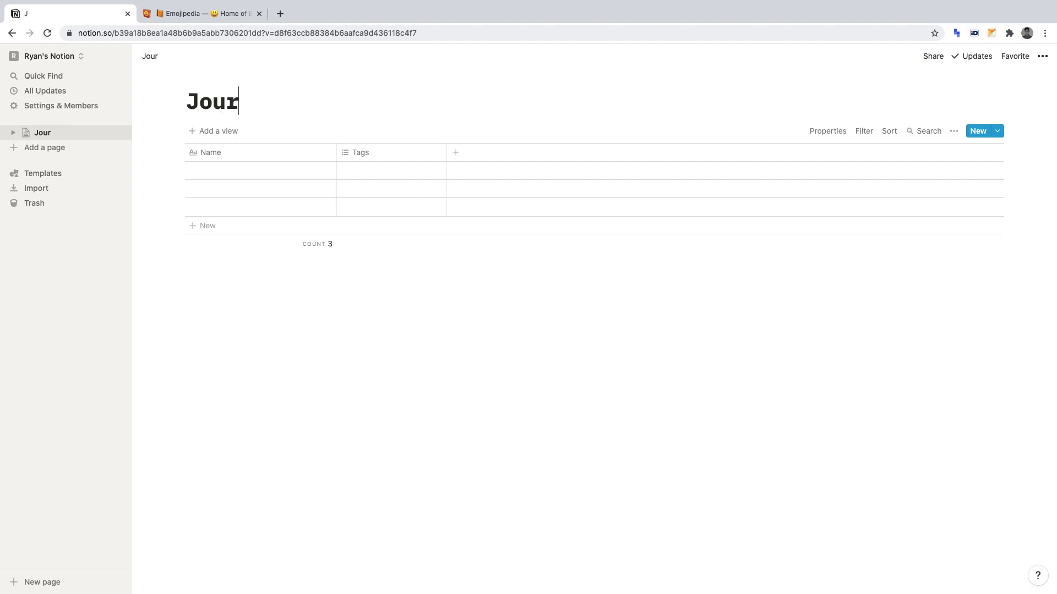
type("nal")
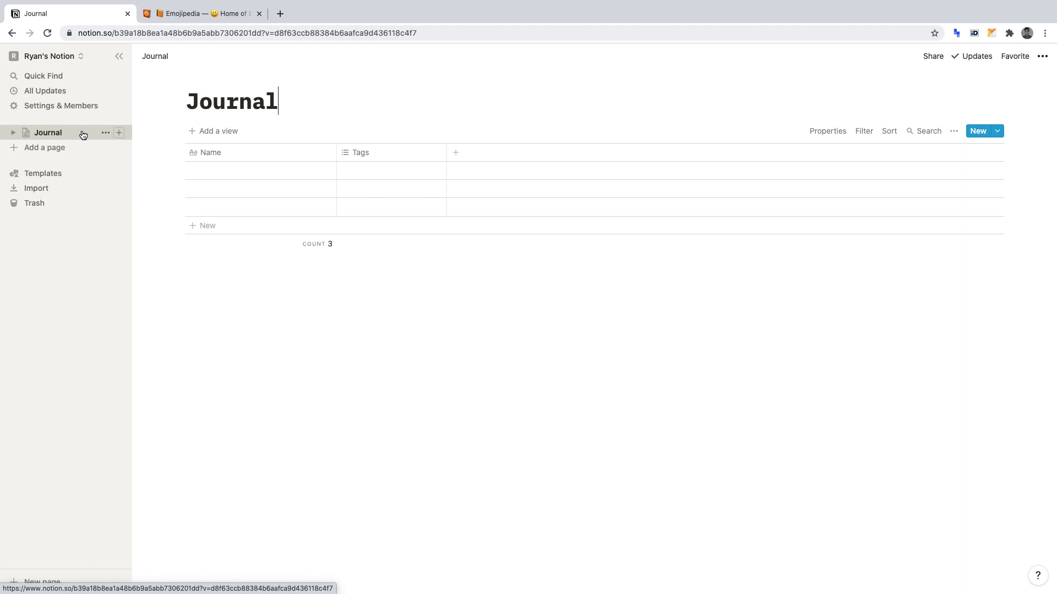
Search 'memo' in the emoji picker and set the 📝 memo emoji as the Journal page icon.
left_click(26, 132)
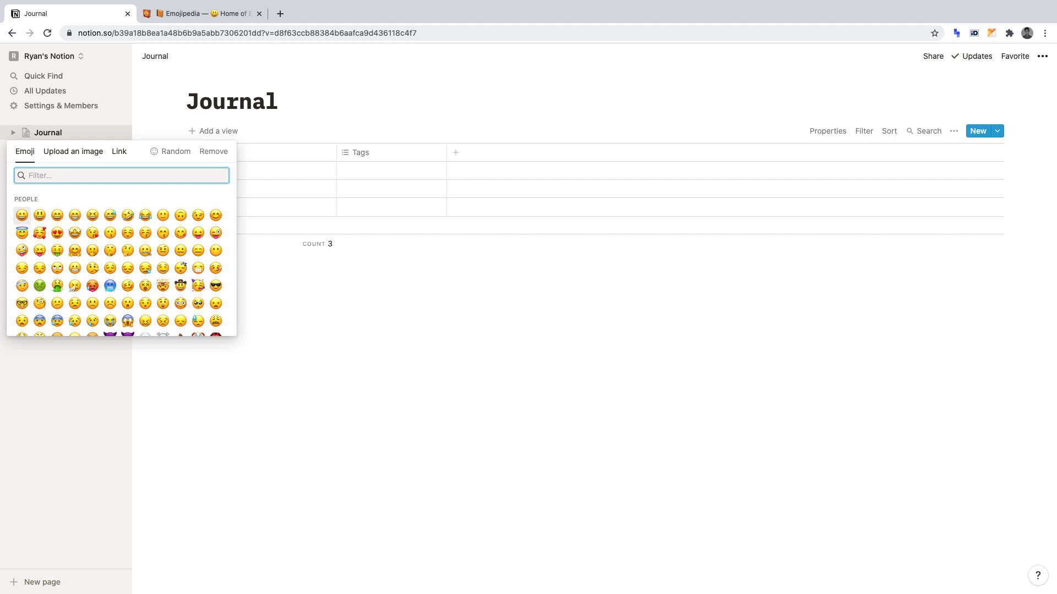
type("memo")
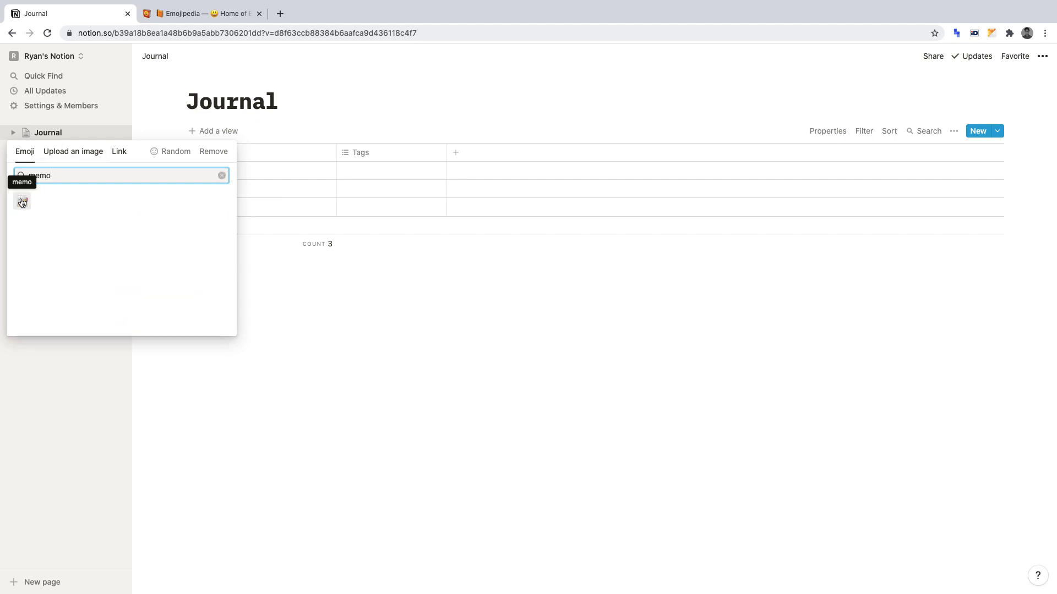
left_click(22, 202)
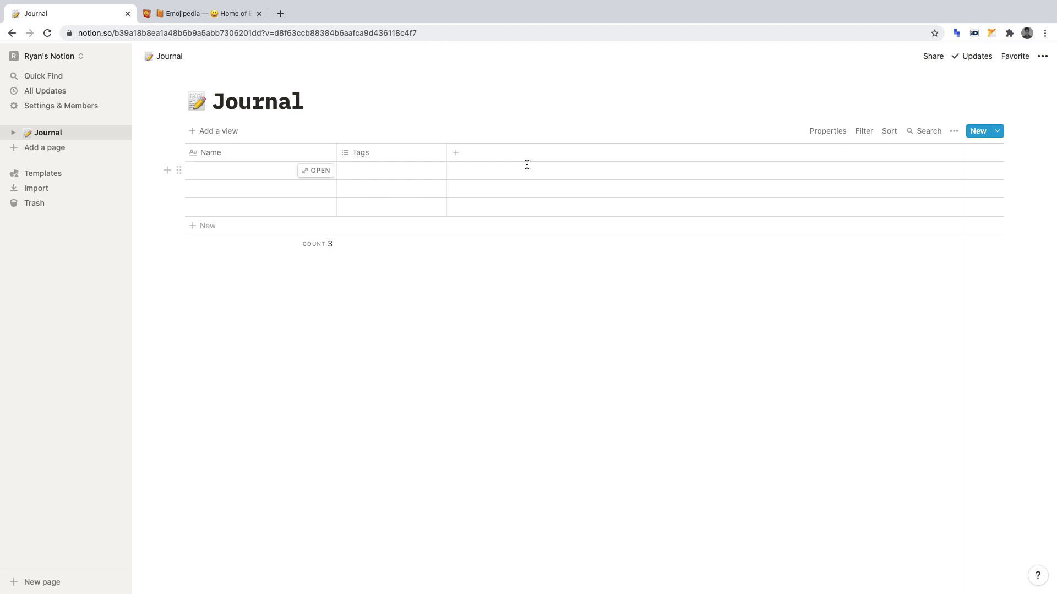
Rename the Name column to Entry.
left_click(218, 152)
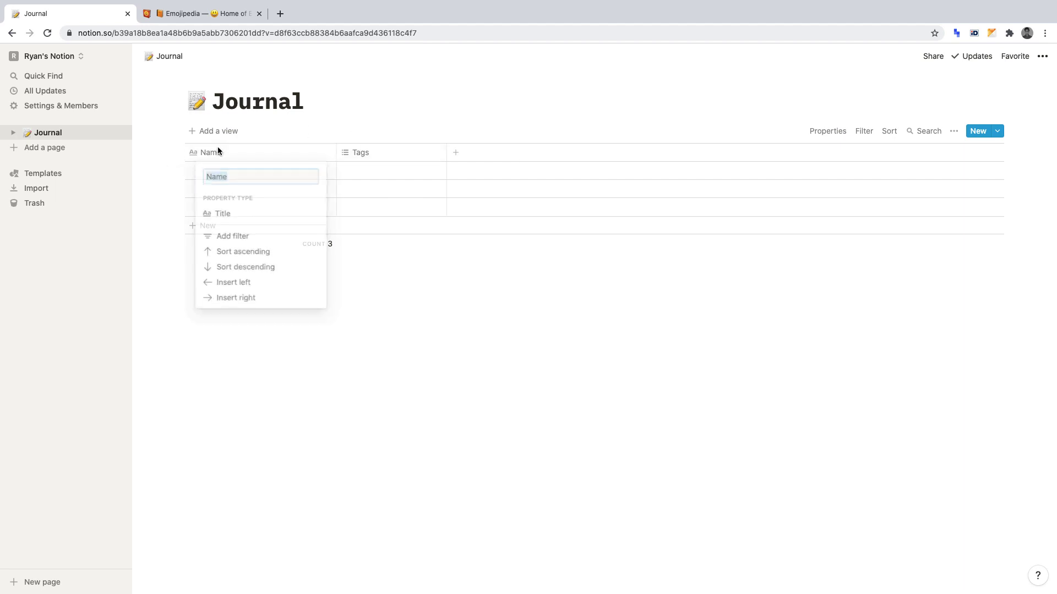
type("Entry")
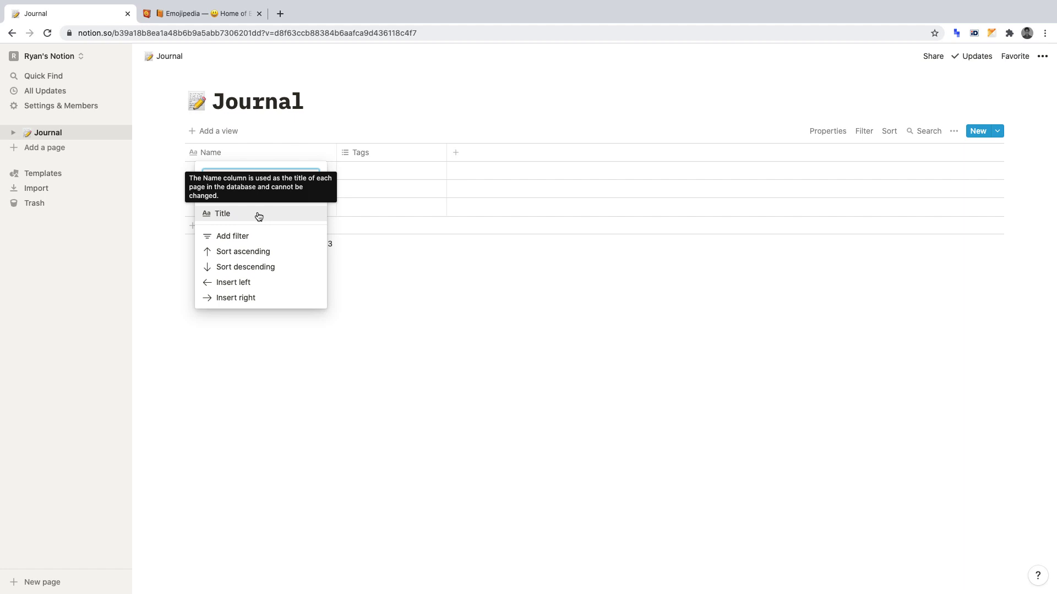
left_click(370, 156)
Rename the Tags column to Date and change its property type to Date.
left_click(366, 154)
type("Date")
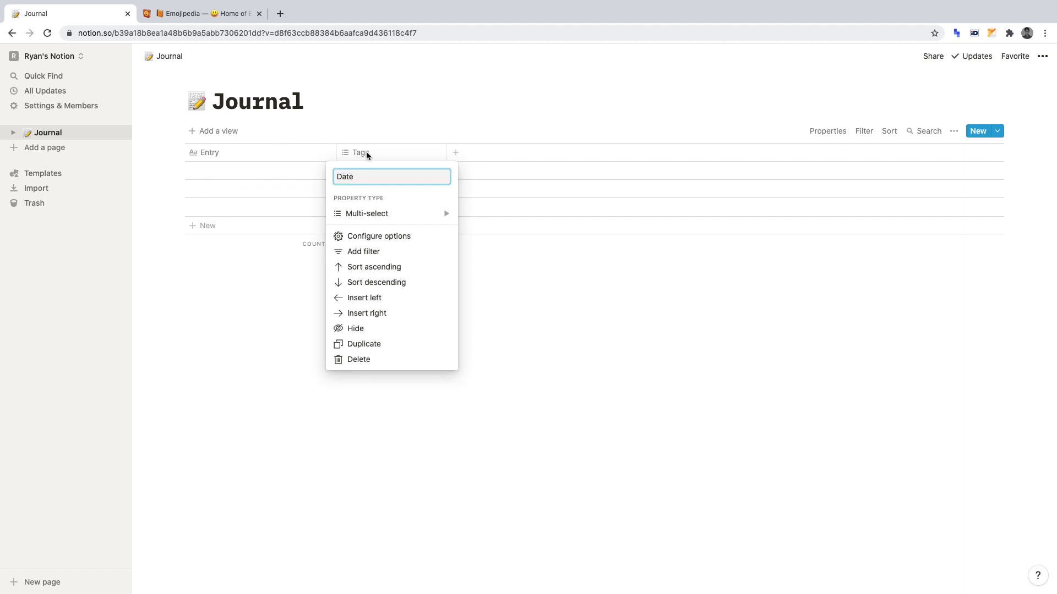
mouse_move(383, 214)
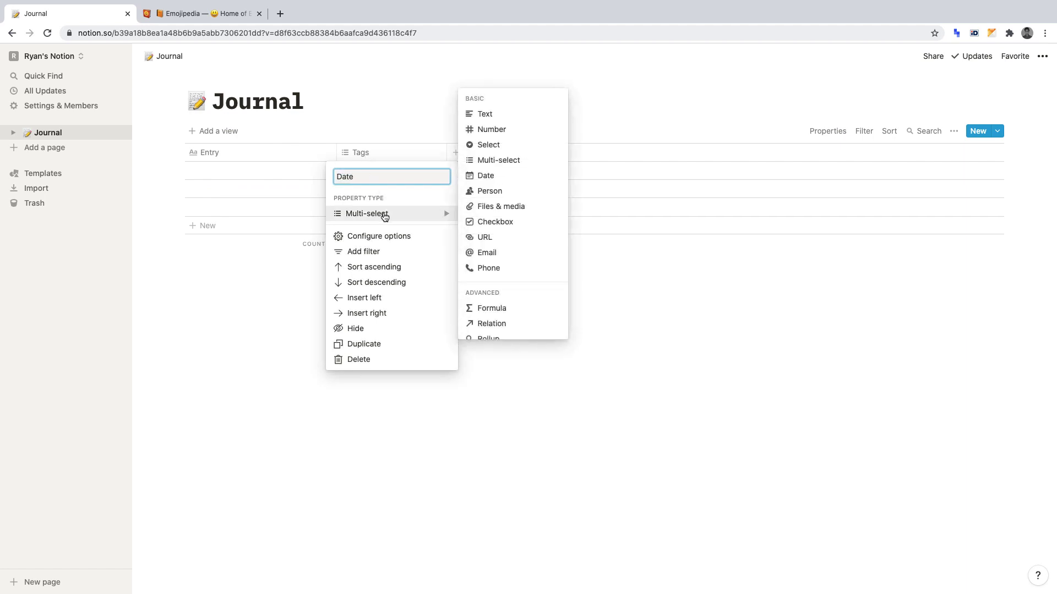
left_click(492, 176)
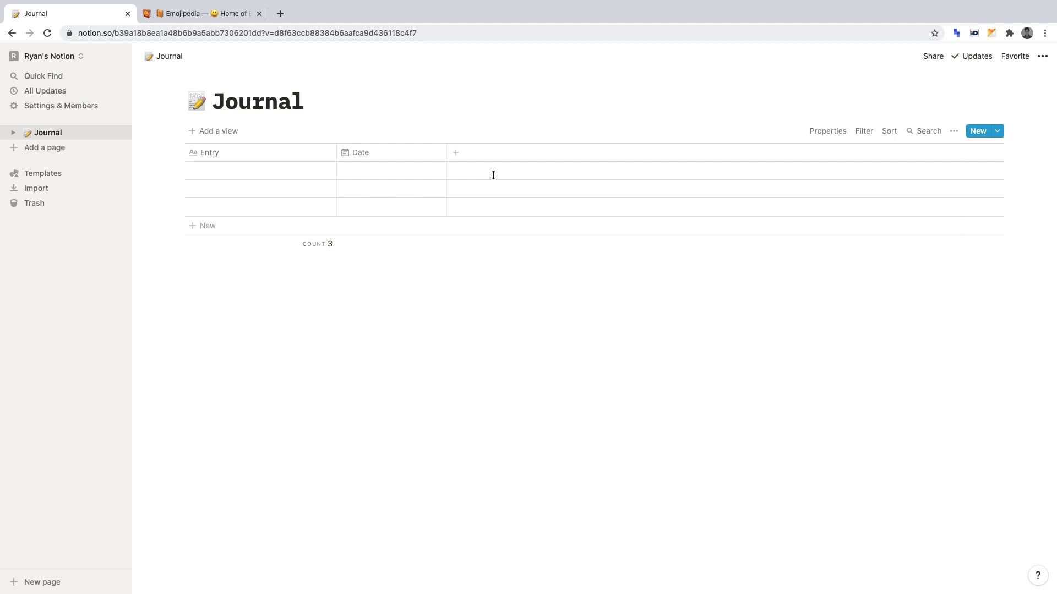
left_click(456, 152)
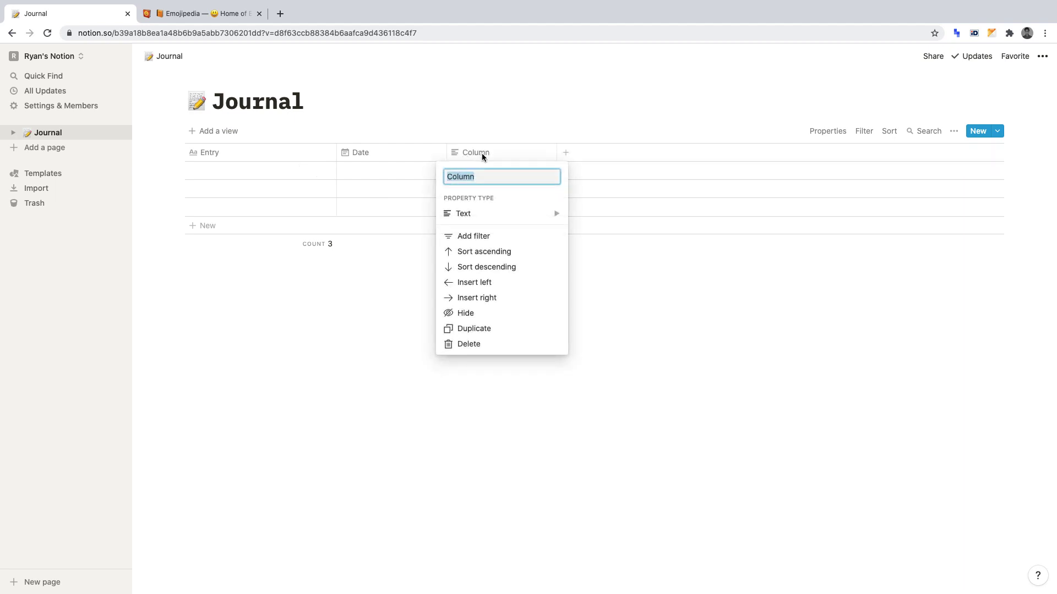
type("Location")
mouse_move(526, 218)
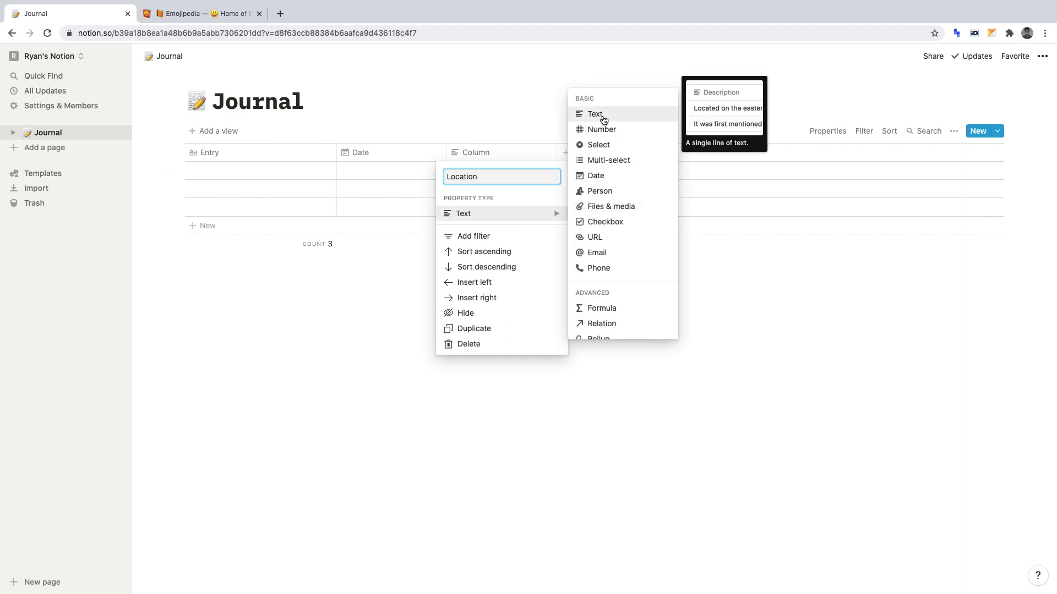
left_click(603, 116)
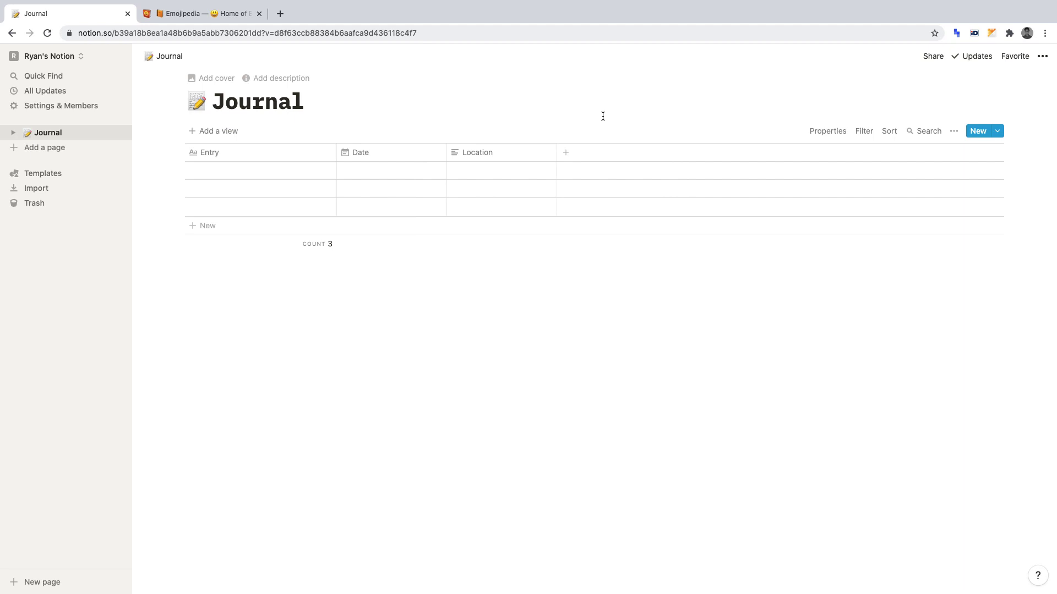
Add a new Select-type property column named Rating to the Journal table.
left_click(566, 153)
type("R")
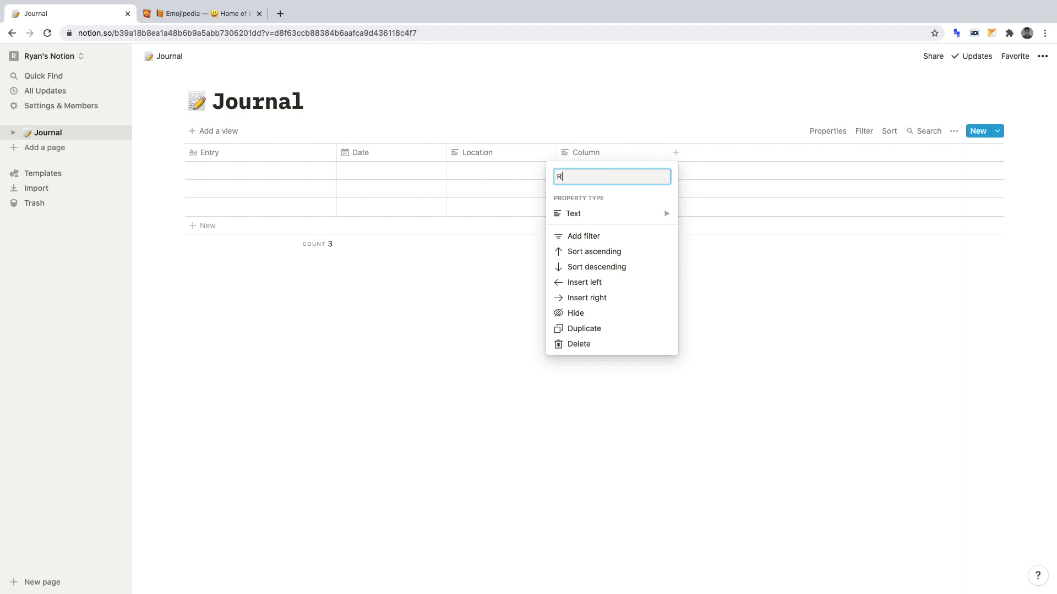
type("ating")
mouse_move(611, 222)
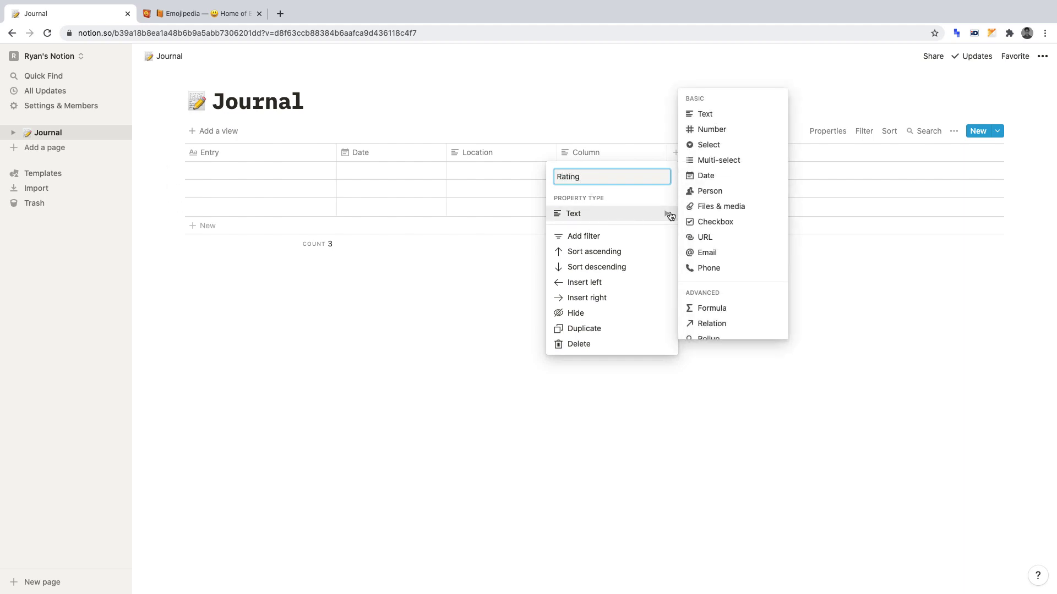
left_click(708, 145)
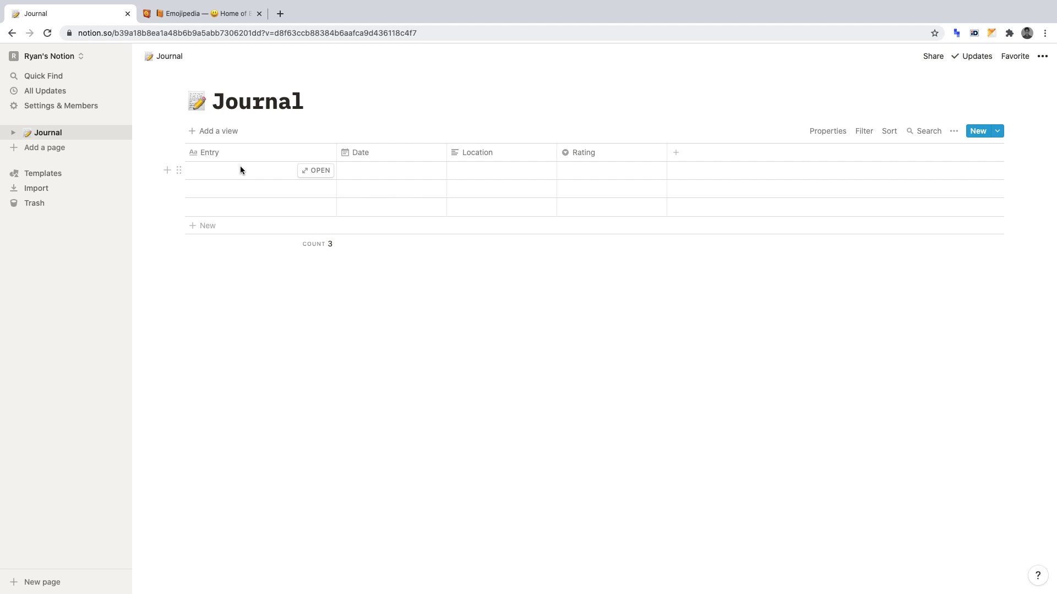
Open the first Journal row as a full page and give it the Mono style.
left_click(313, 171)
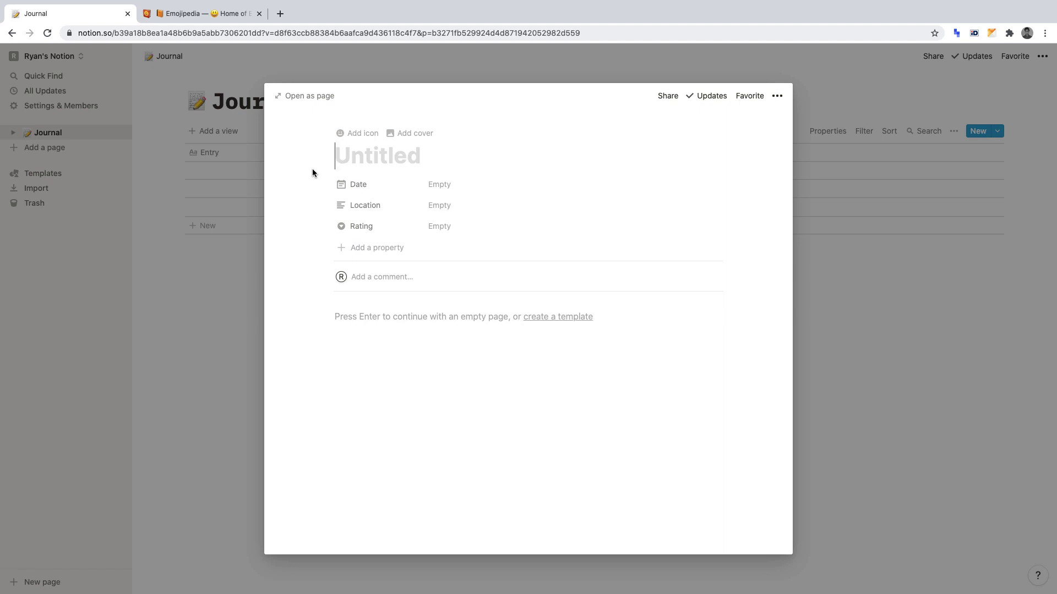
left_click(307, 96)
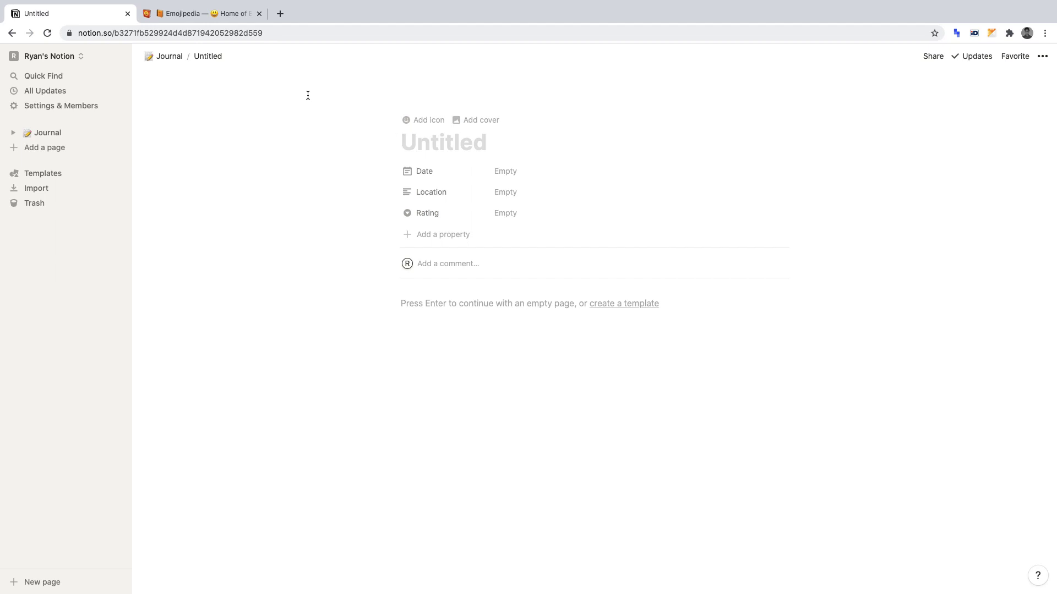
left_click(1042, 56)
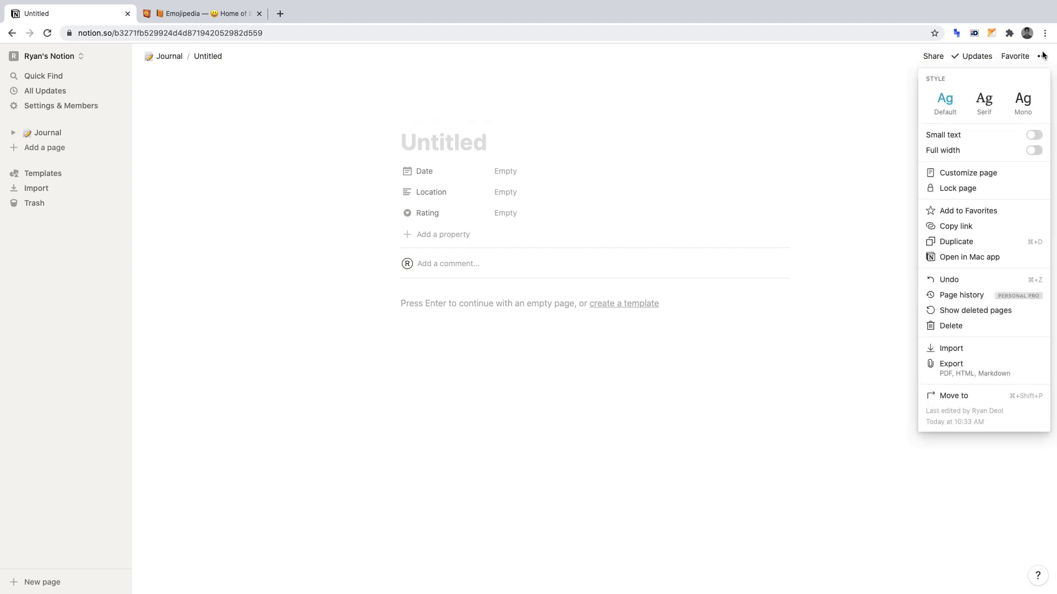
left_click(1023, 101)
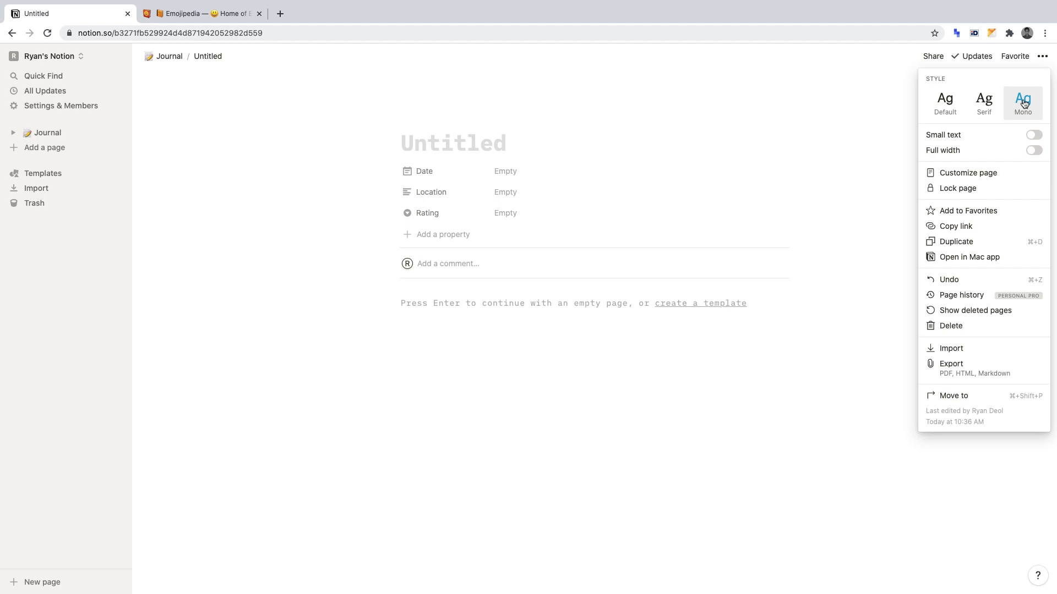
left_click(521, 135)
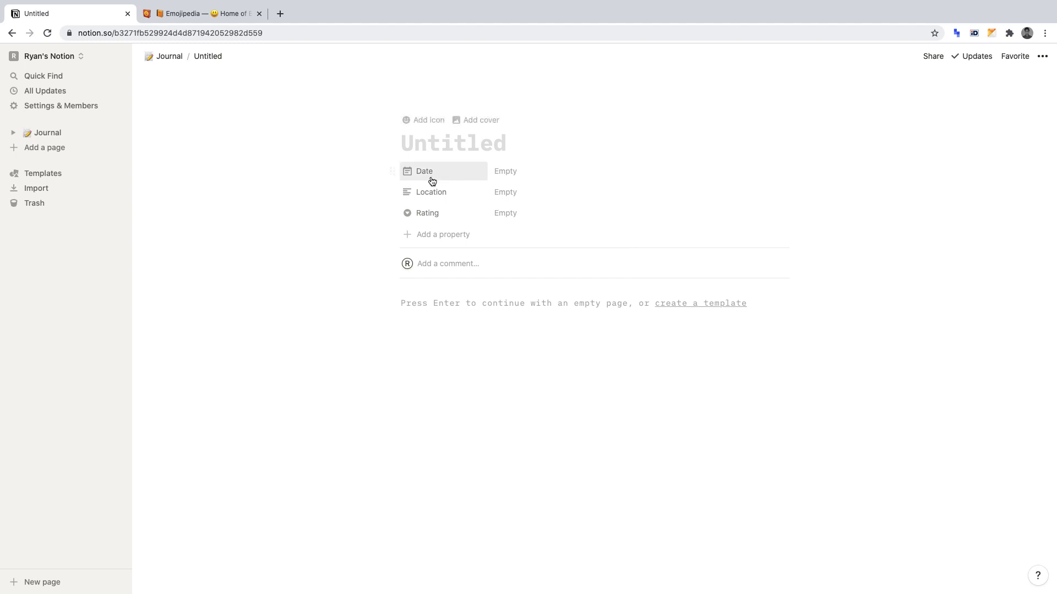
Title the entry as the owner's journal 'No.001' and set its Date to Dec 4, 2020.
left_click(494, 143)
type("Ravinder")
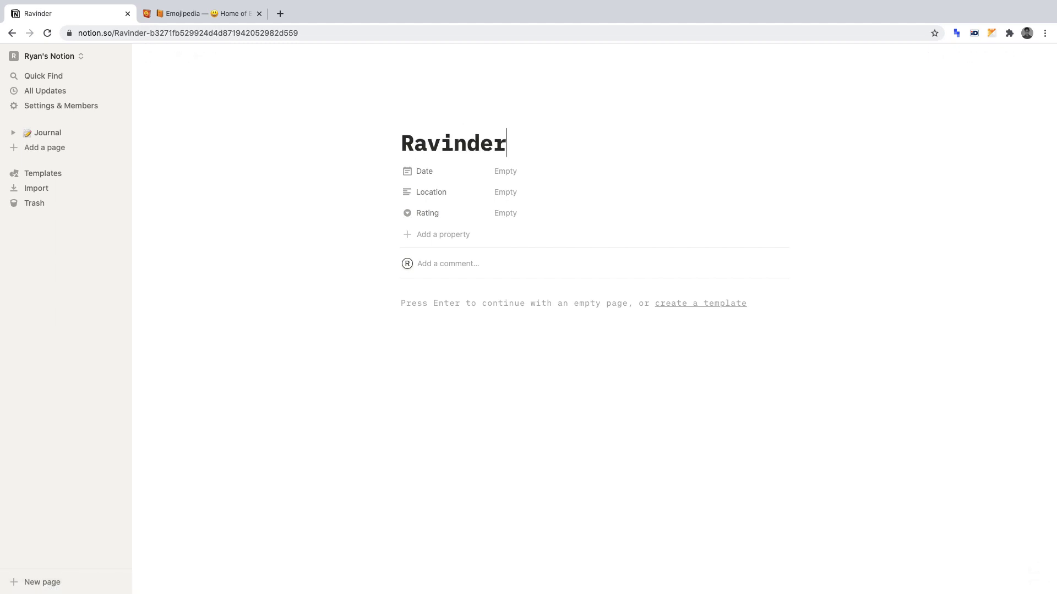
type("'s Journal")
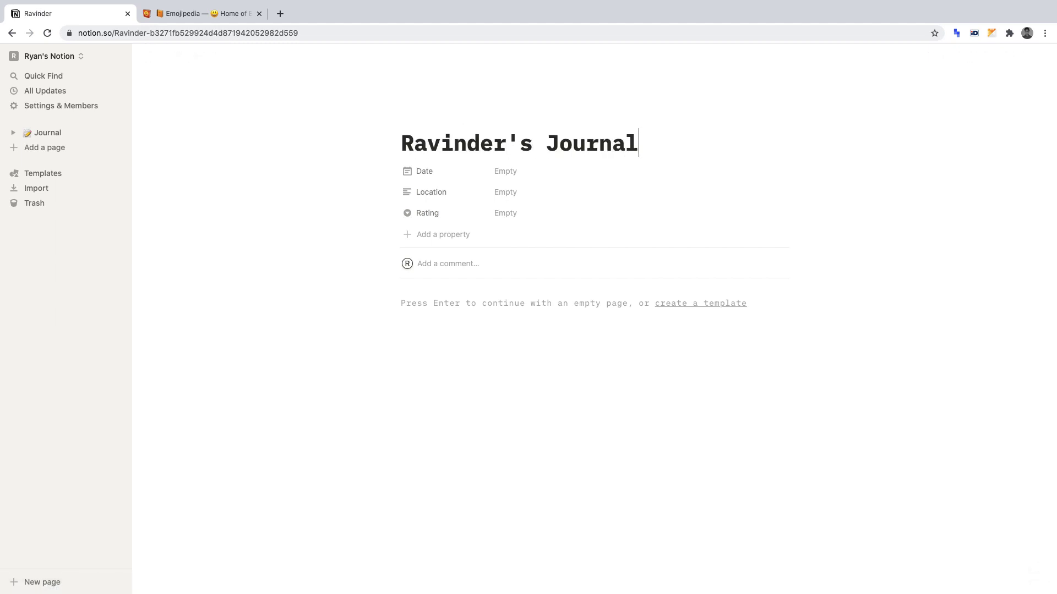
type(": No.001")
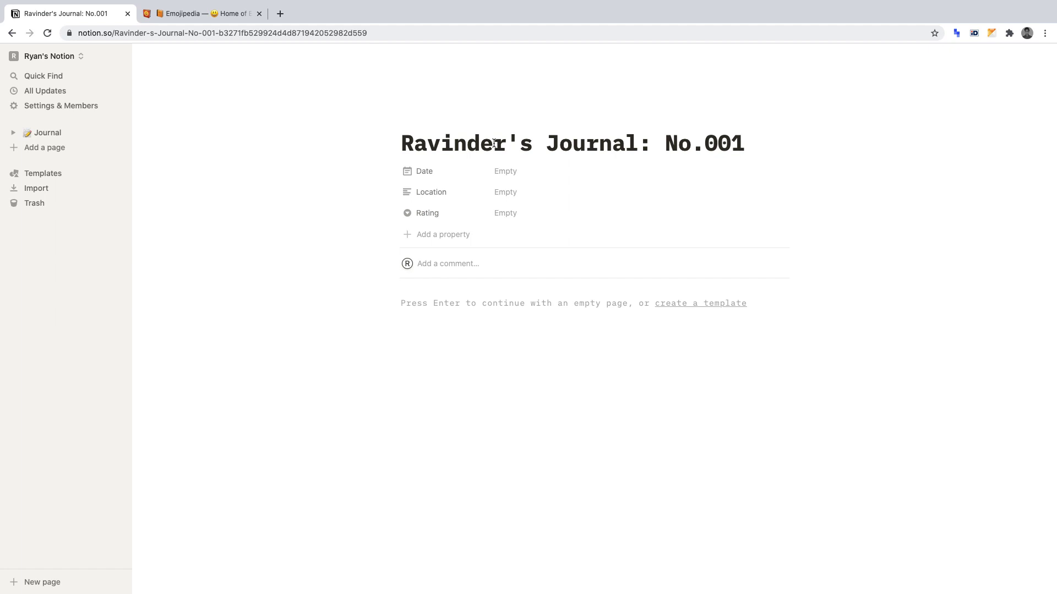
left_click(503, 171)
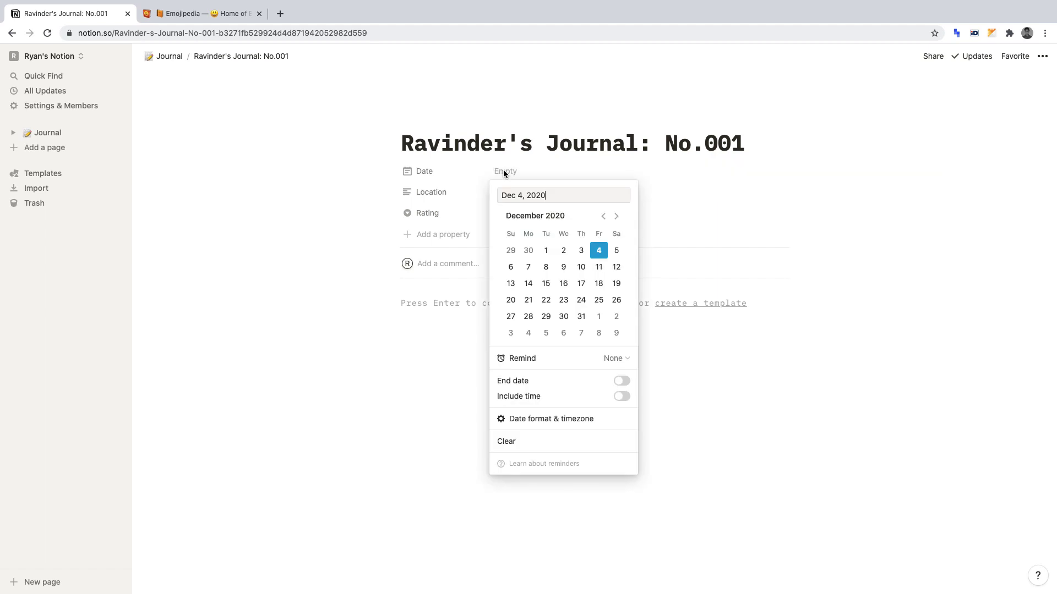
left_click(604, 254)
Enter 'Birmingham, England' as the entry's Location and open the Rating options.
left_click(677, 210)
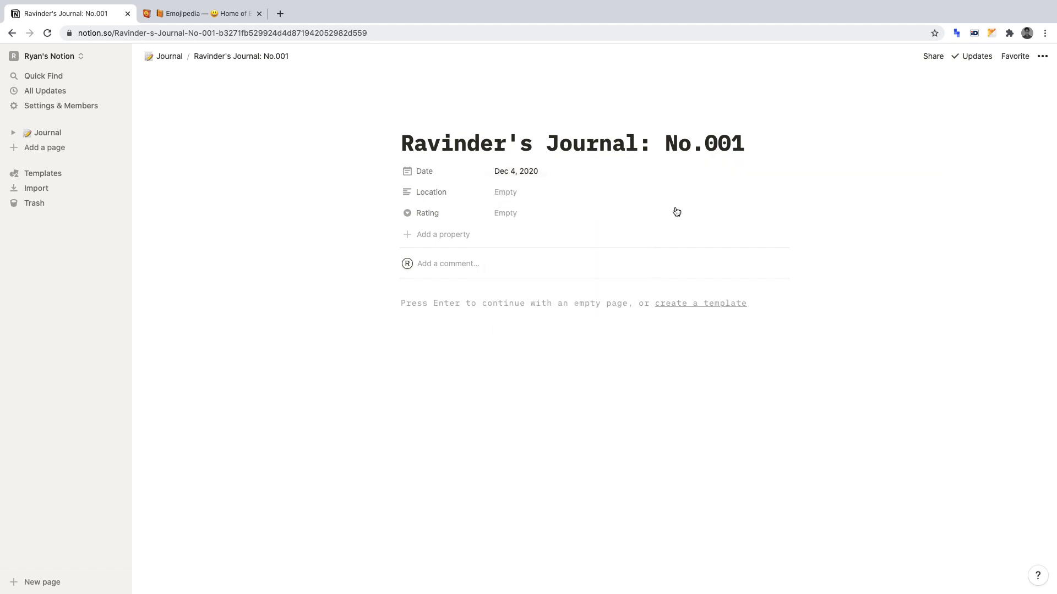
left_click(570, 193)
type("Birmin")
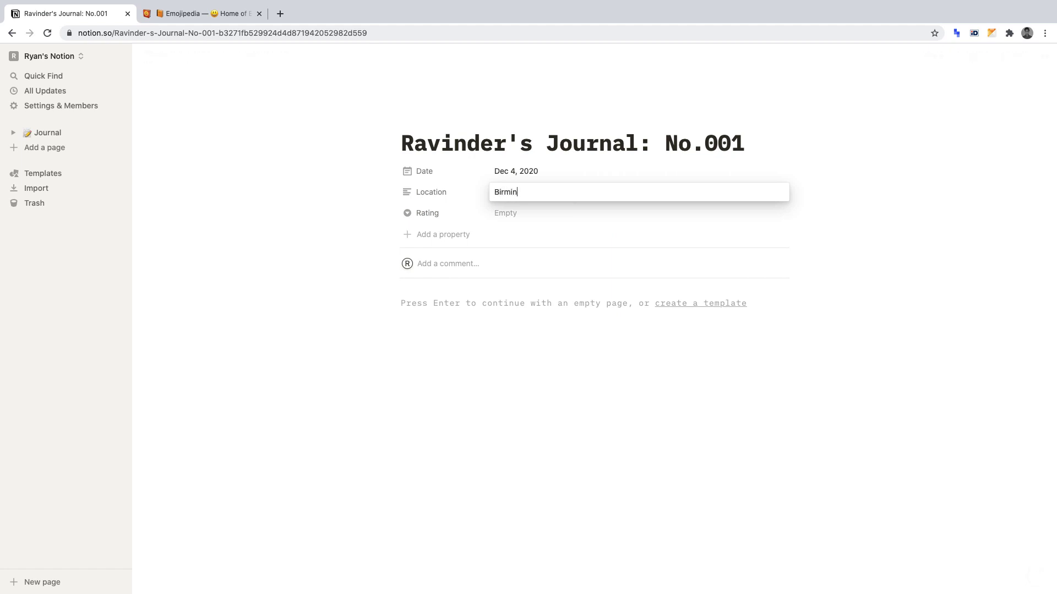
type("gham, England")
key("Return")
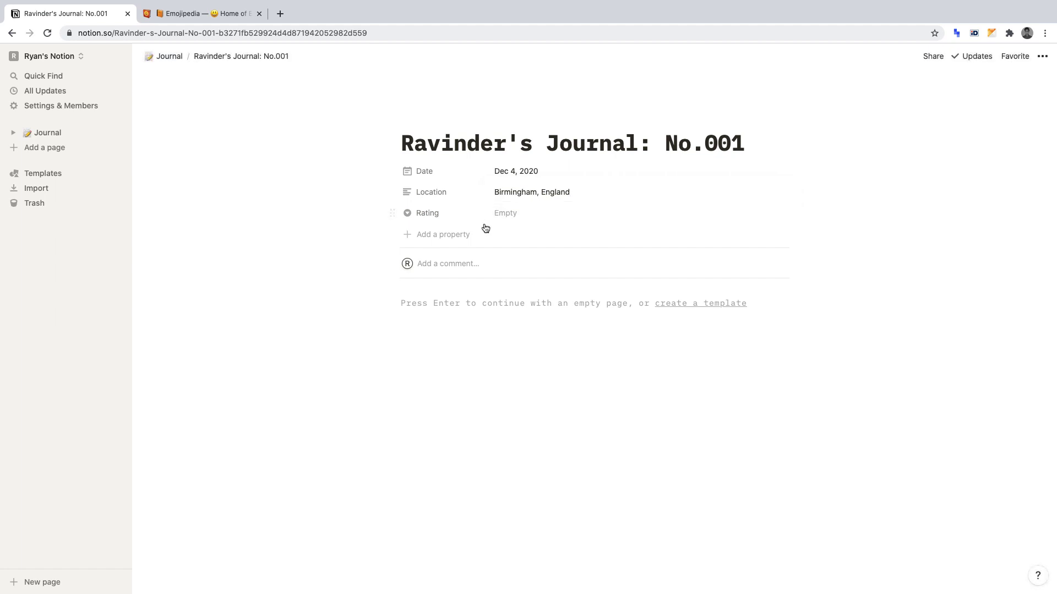
left_click(542, 220)
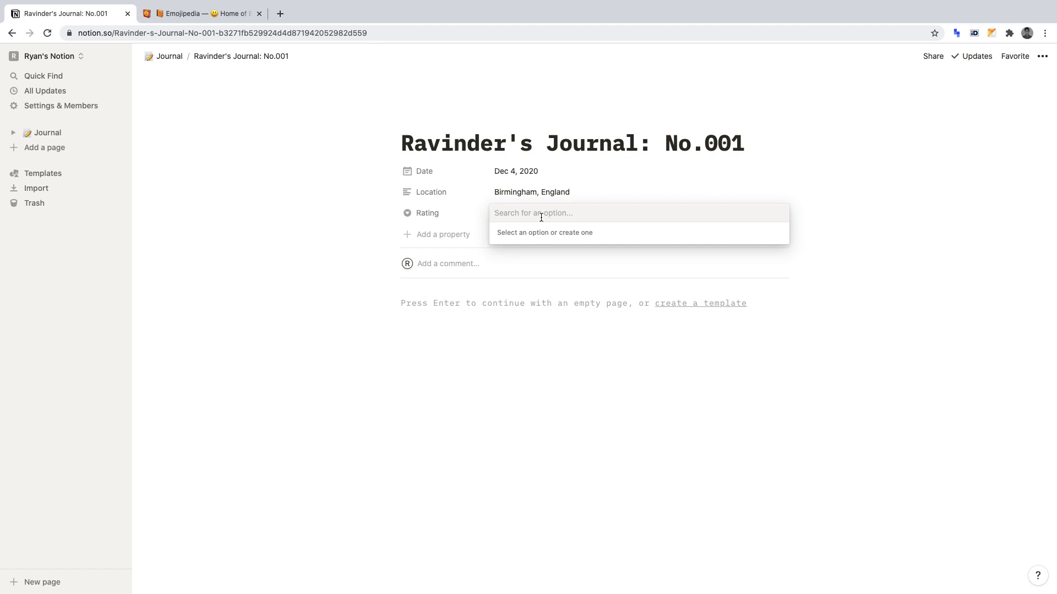
Search Emojipedia for STAR, copy the ⭐ Star emoji, and return to Notion.
left_click(232, 16)
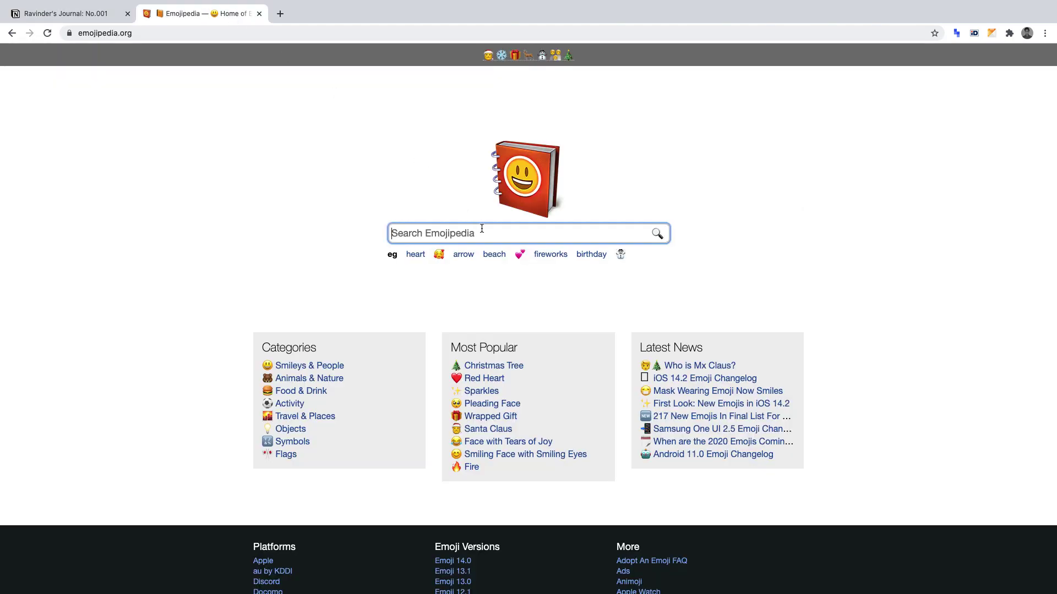
type("STAR")
key("Return")
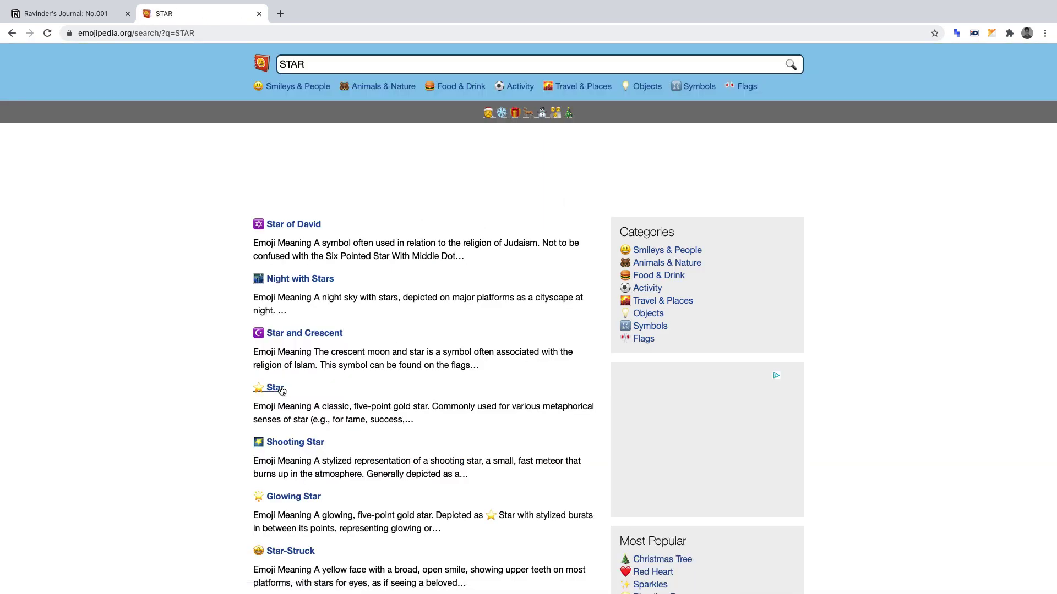
left_click(275, 387)
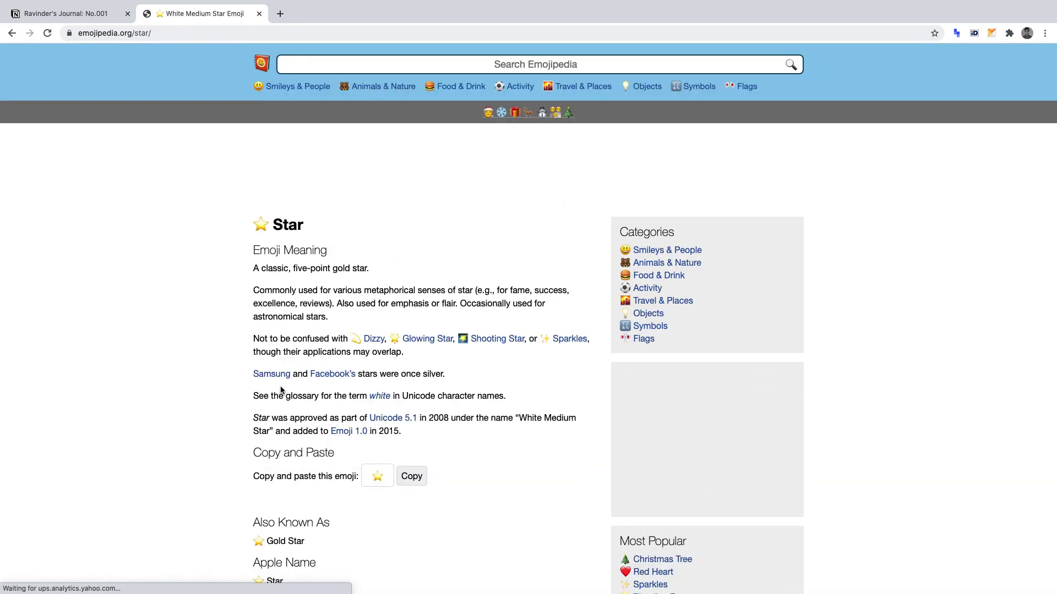
left_click(413, 477)
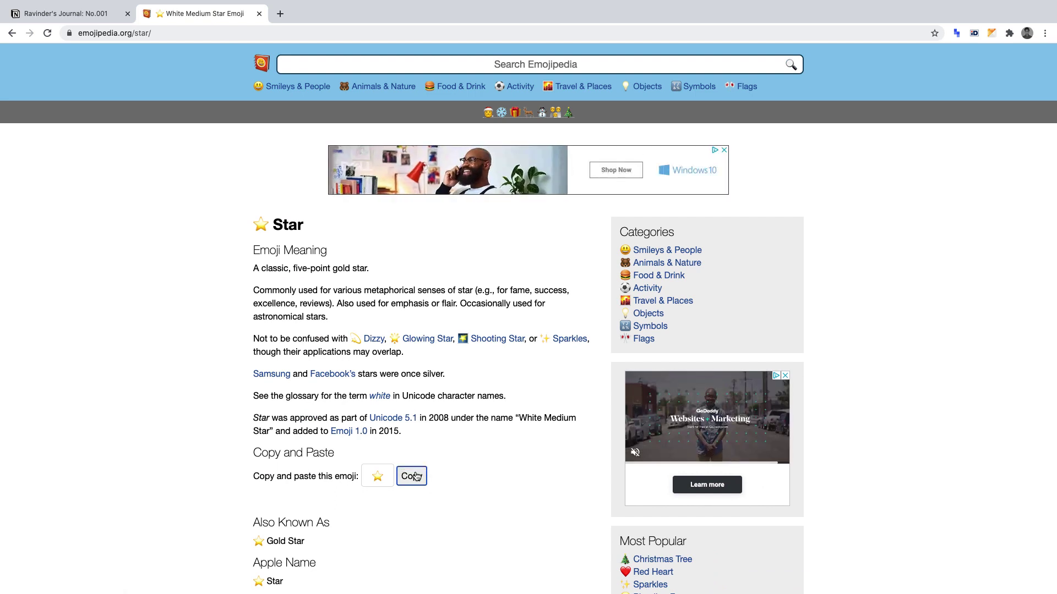
left_click(91, 14)
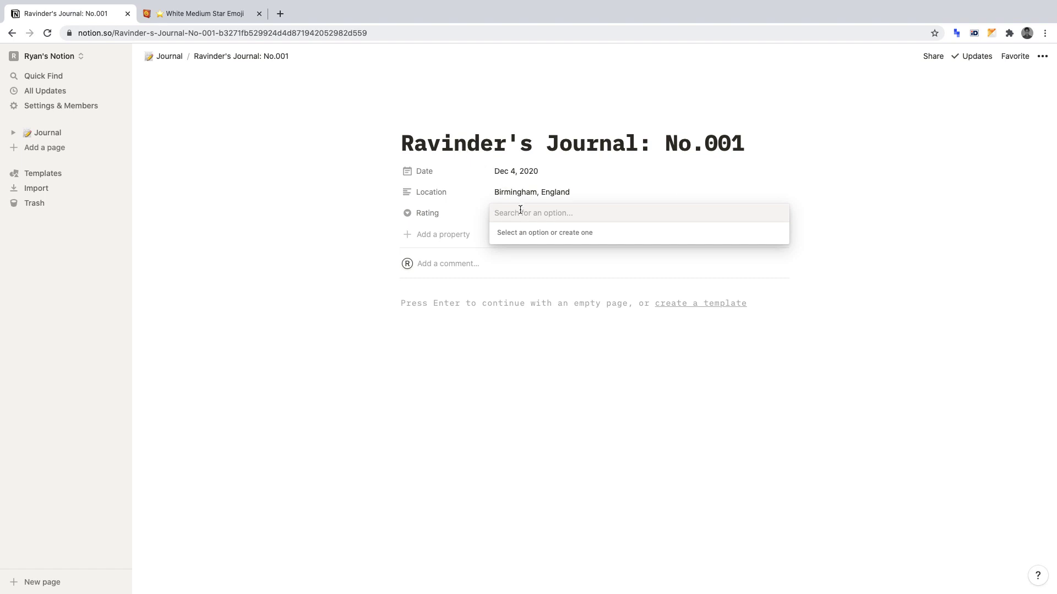
Create the ⭐, ⭐⭐ and ⭐⭐⭐ Rating options from pasted stars.
key("super+v")
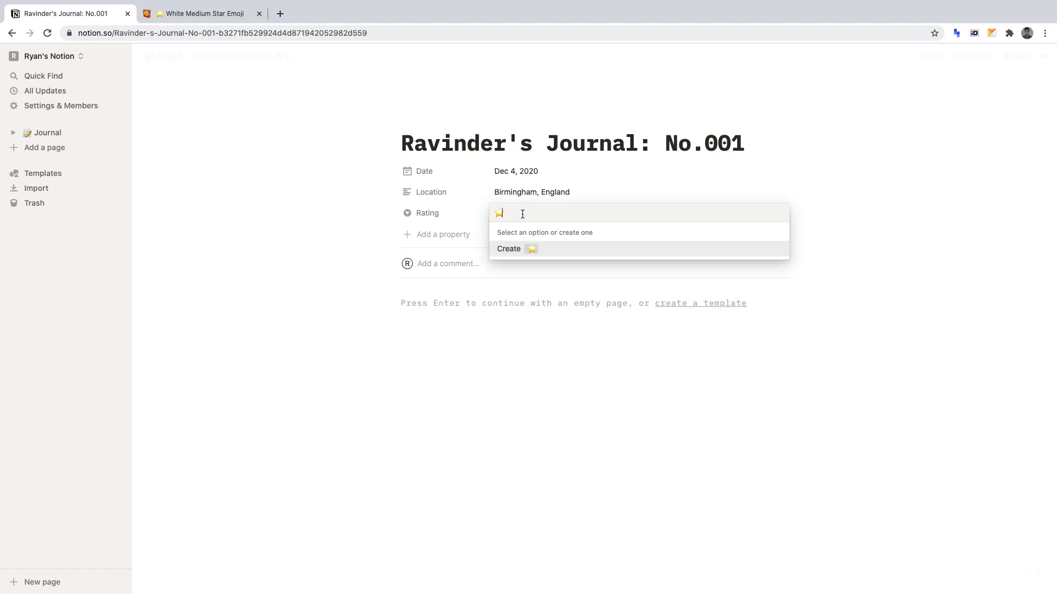
key("Return")
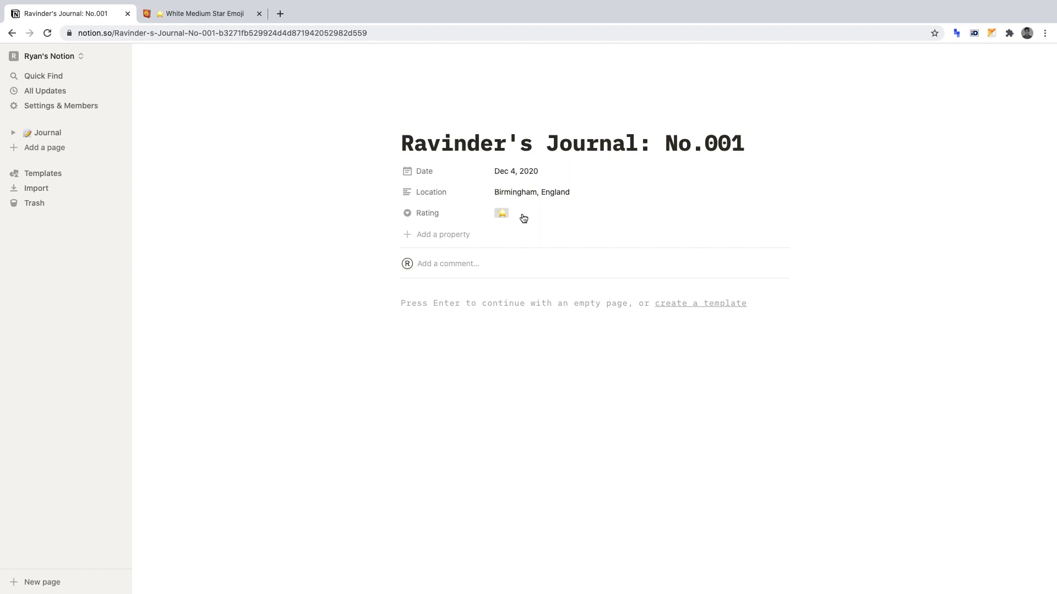
left_click(523, 215)
key("super+v")
key("super+v")
key("Return")
left_click(521, 215)
key("super+v")
key("super+v")
key("super+v")
key("Return")
Add the ⭐⭐⭐⭐ and ⭐⭐⭐⭐⭐ Rating options and reopen the options list.
left_click(524, 216)
key("super+v")
key("super+v")
key("super+v")
key("super+v")
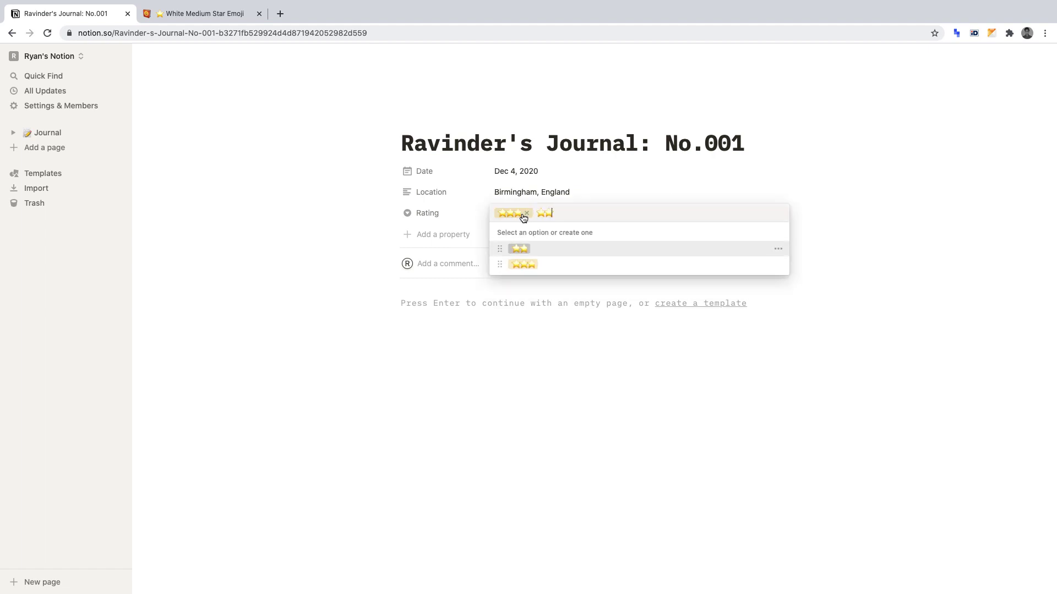
key("Return")
left_click(522, 214)
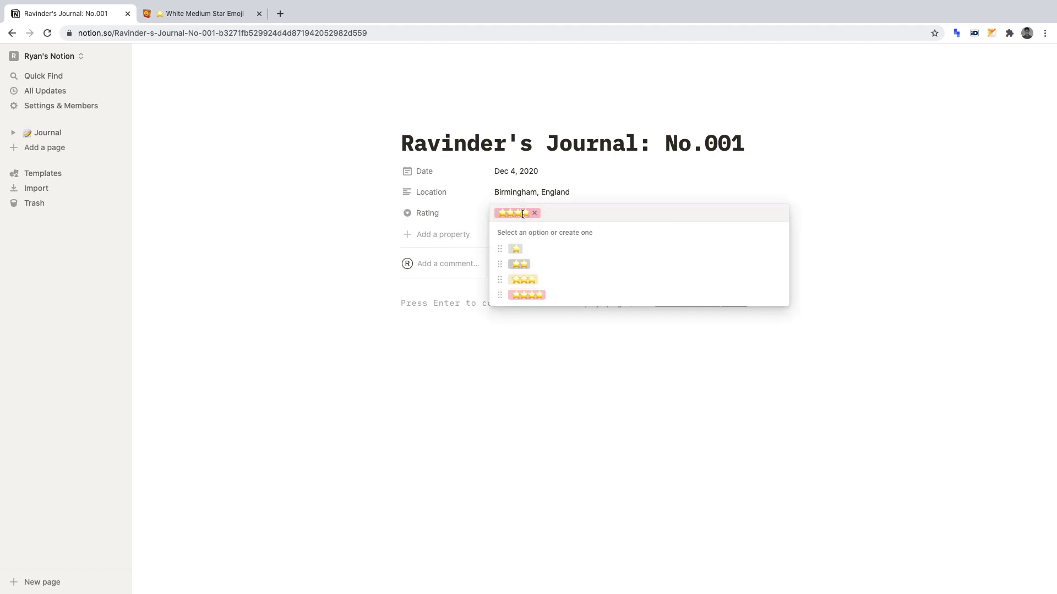
key("super+v")
key("super+v")
key("super+v")
key("super+v")
key("super+v")
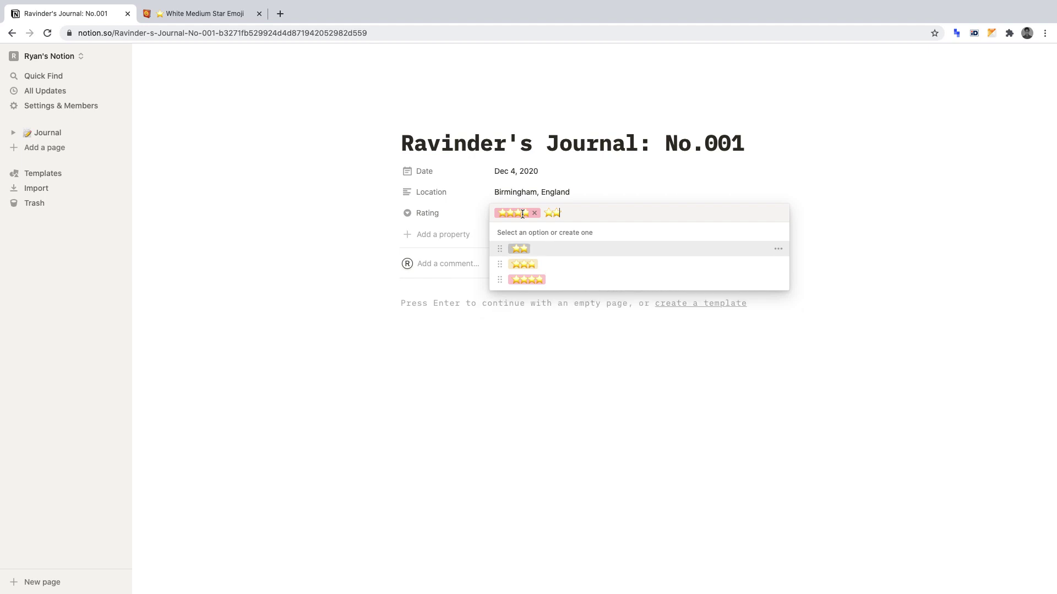
key("Return")
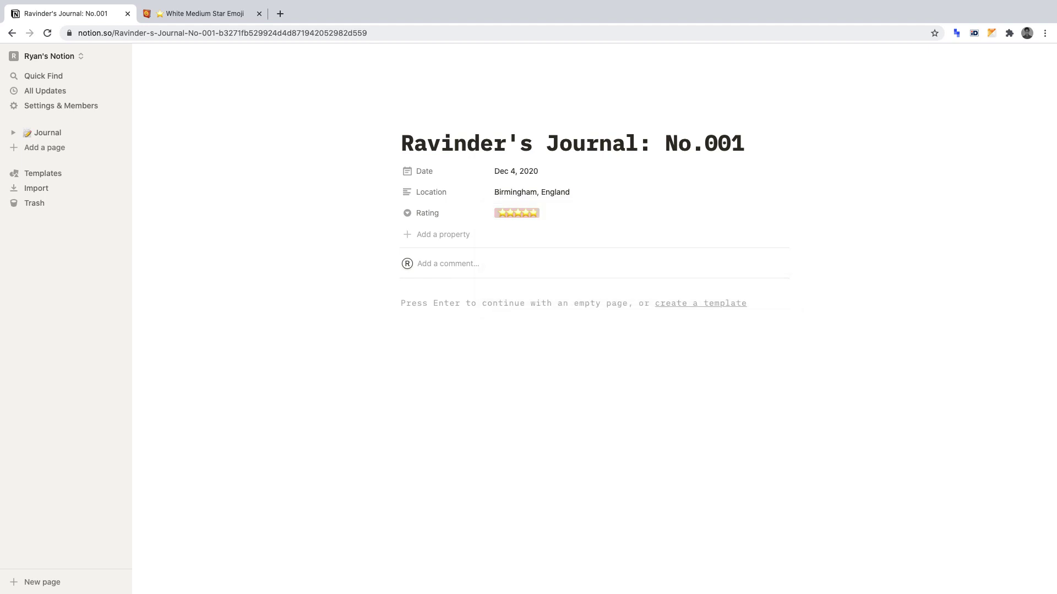
left_click(522, 215)
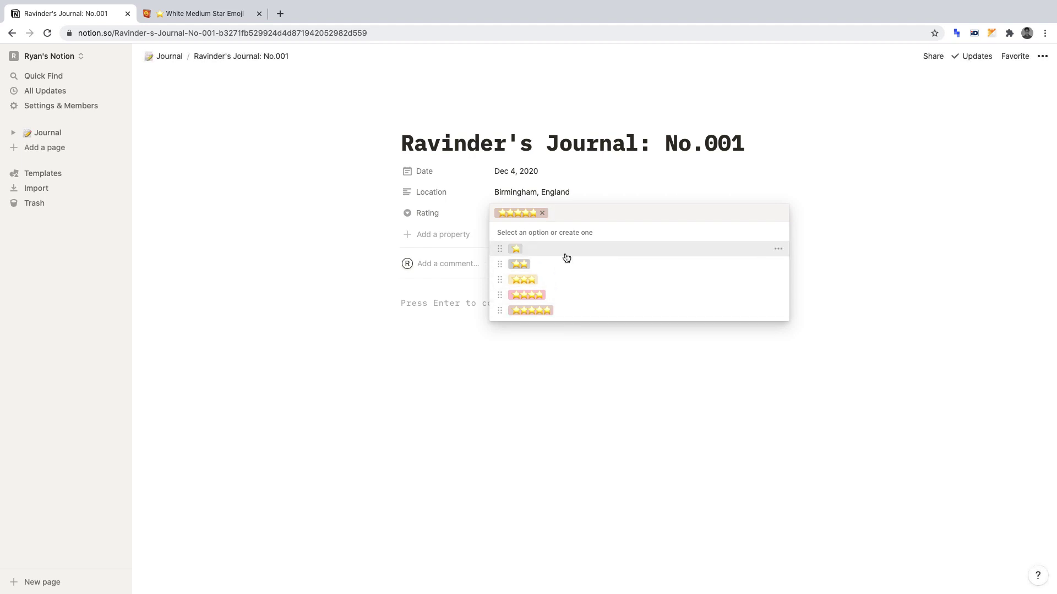
Recolour the ⭐ and ⭐⭐⭐ Rating options gray.
left_click(781, 250)
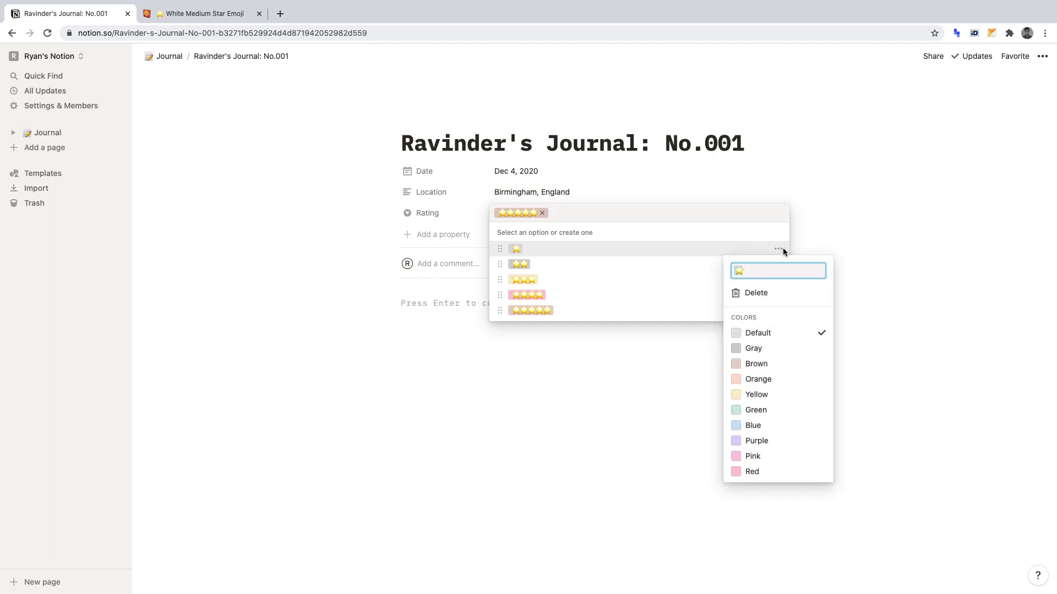
left_click(782, 354)
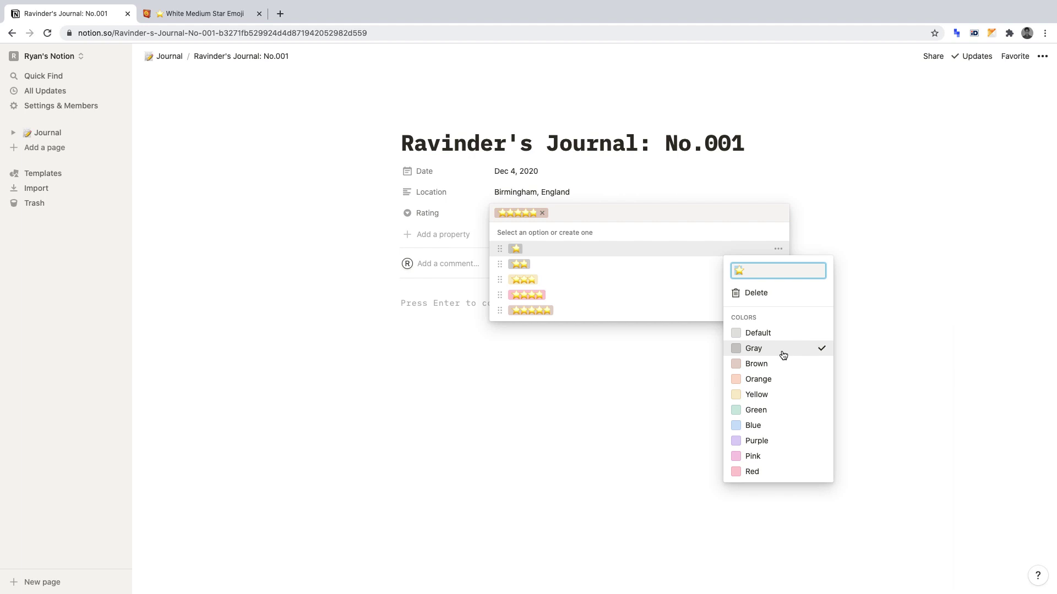
left_click(660, 273)
left_click(781, 264)
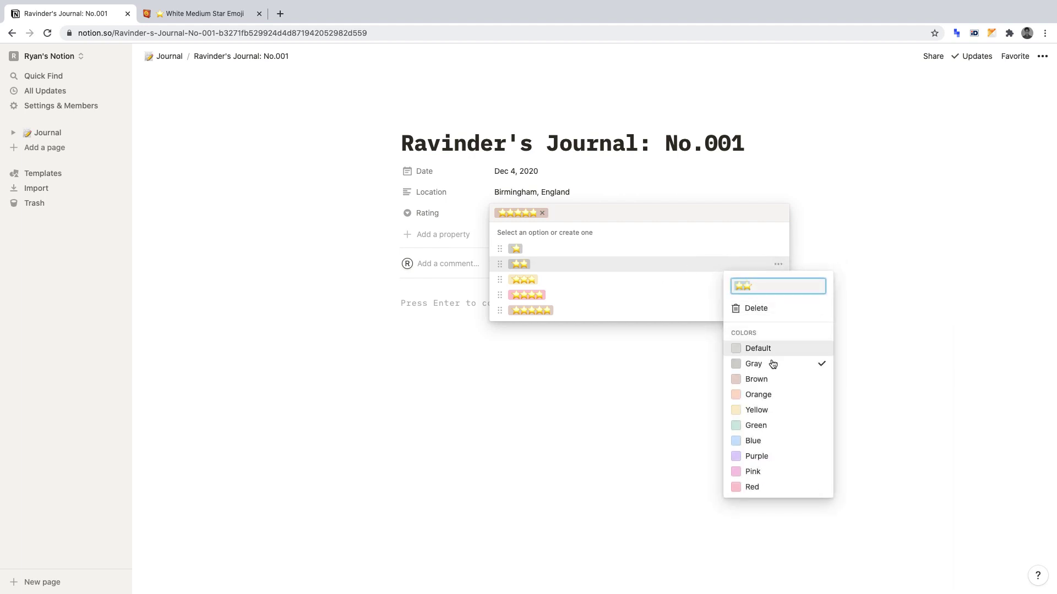
left_click(666, 286)
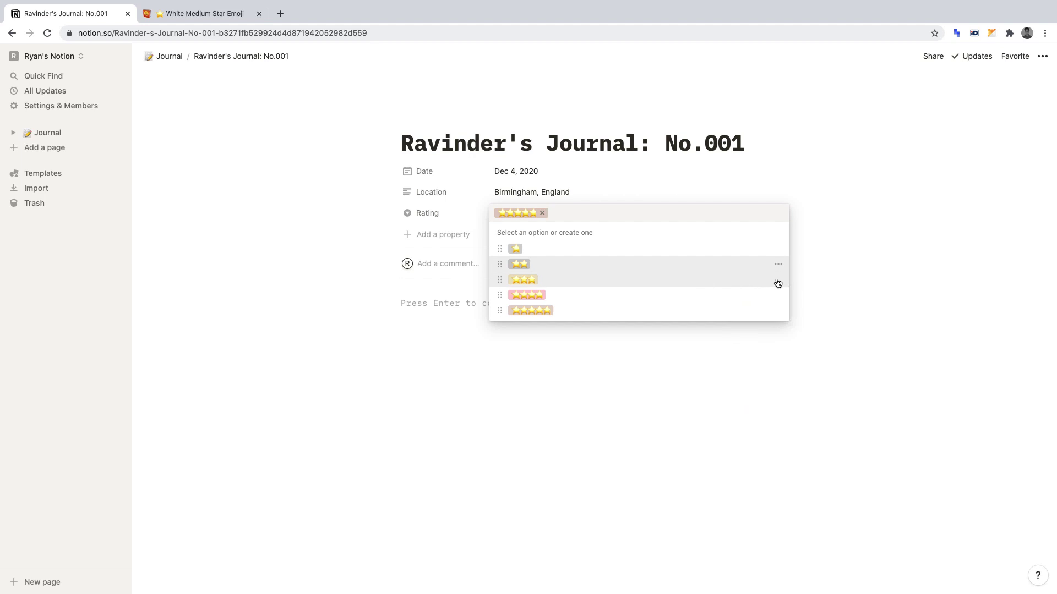
left_click(779, 279)
left_click(772, 381)
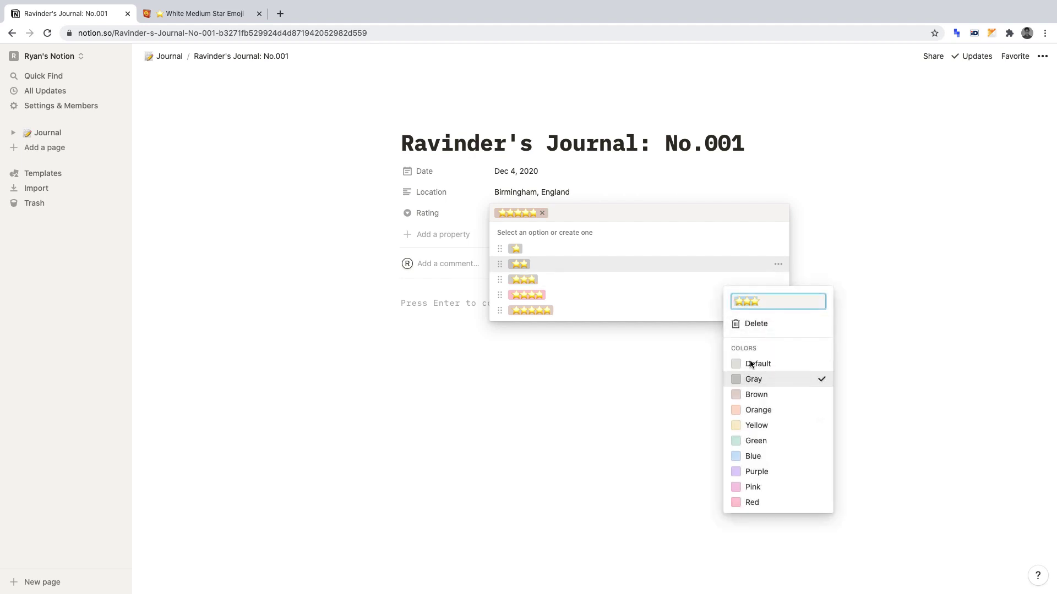
left_click(662, 295)
Make the ⭐⭐⭐⭐ option gray and close the Rating options list.
left_click(784, 296)
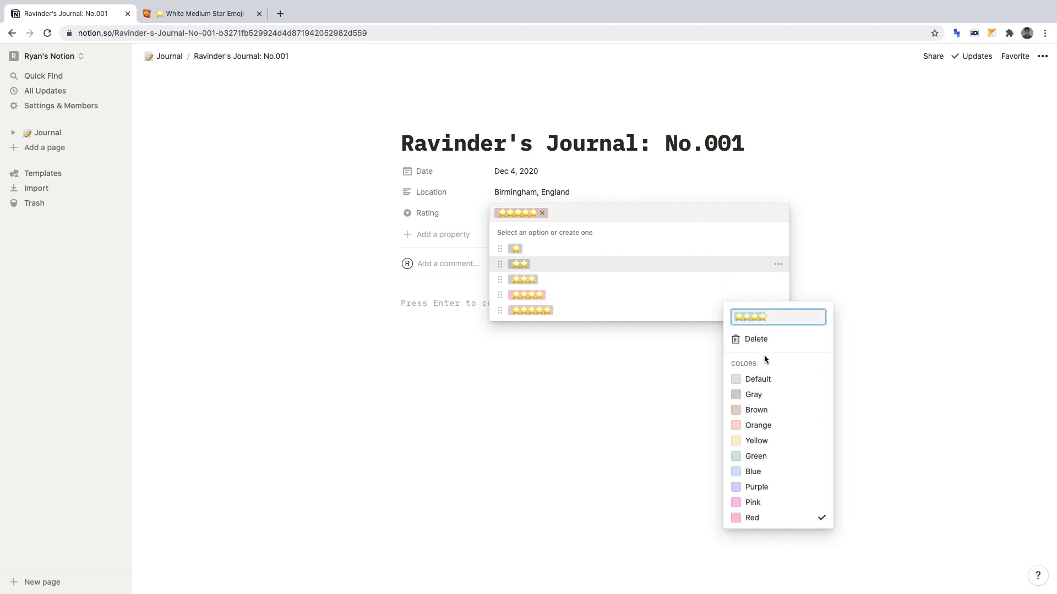
left_click(761, 390)
left_click(663, 325)
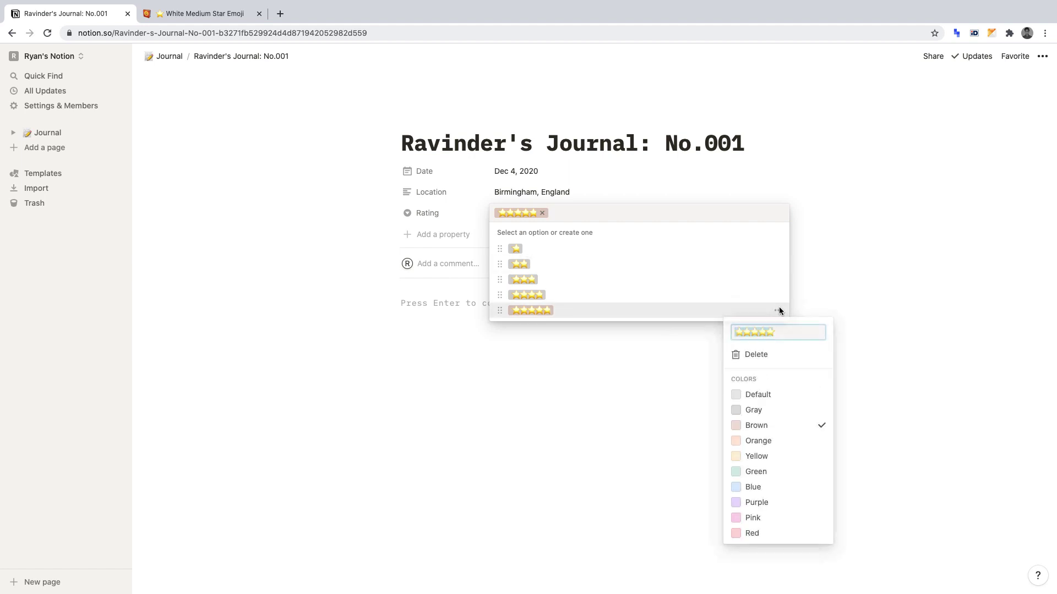
left_click(778, 311)
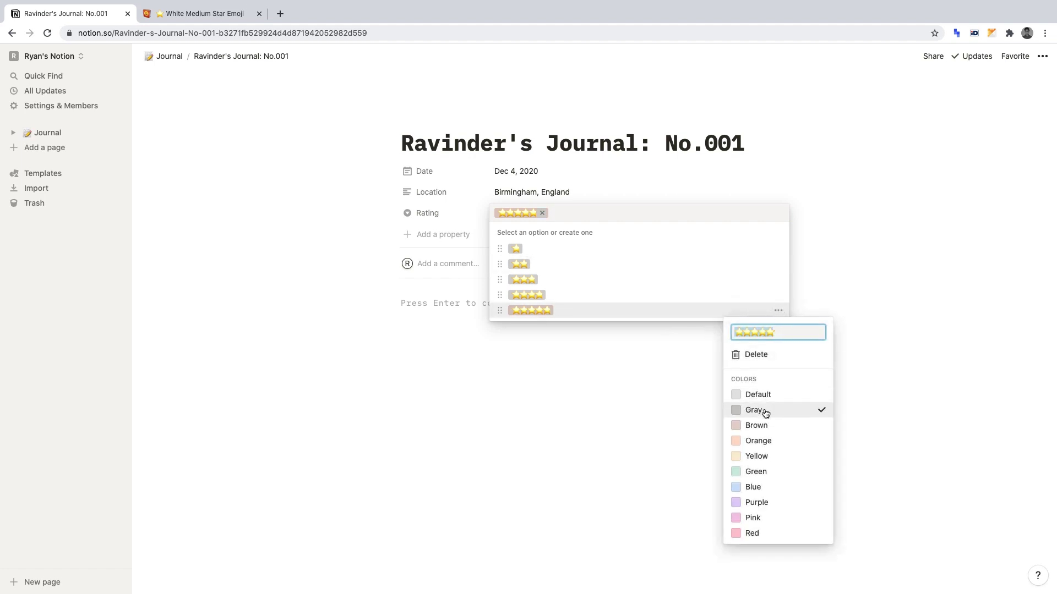
left_click(625, 371)
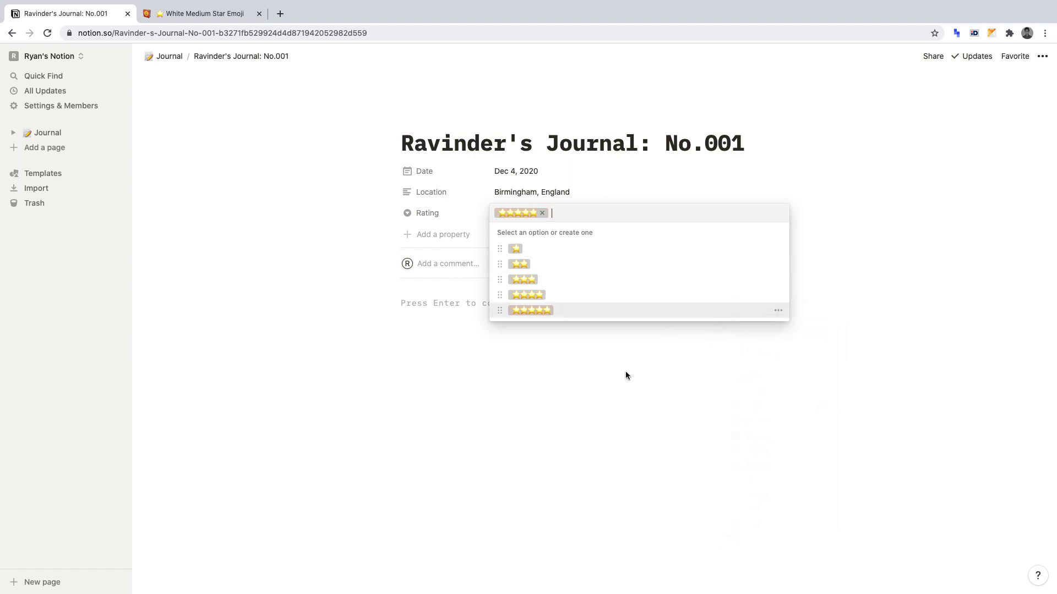
left_click(626, 371)
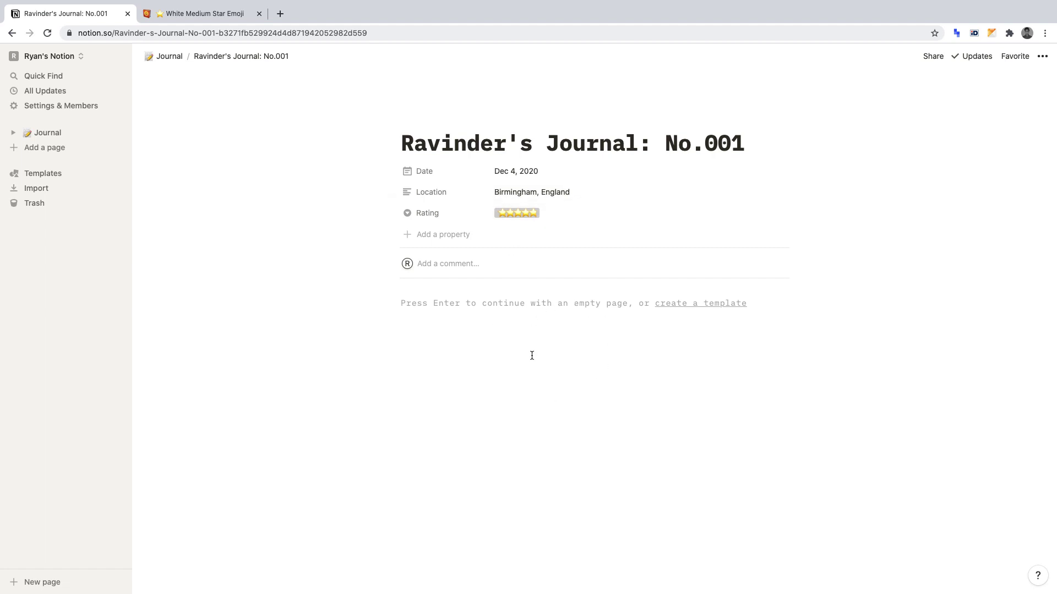
Insert a callout block via /callout and write 'Morning' in it.
key("Return")
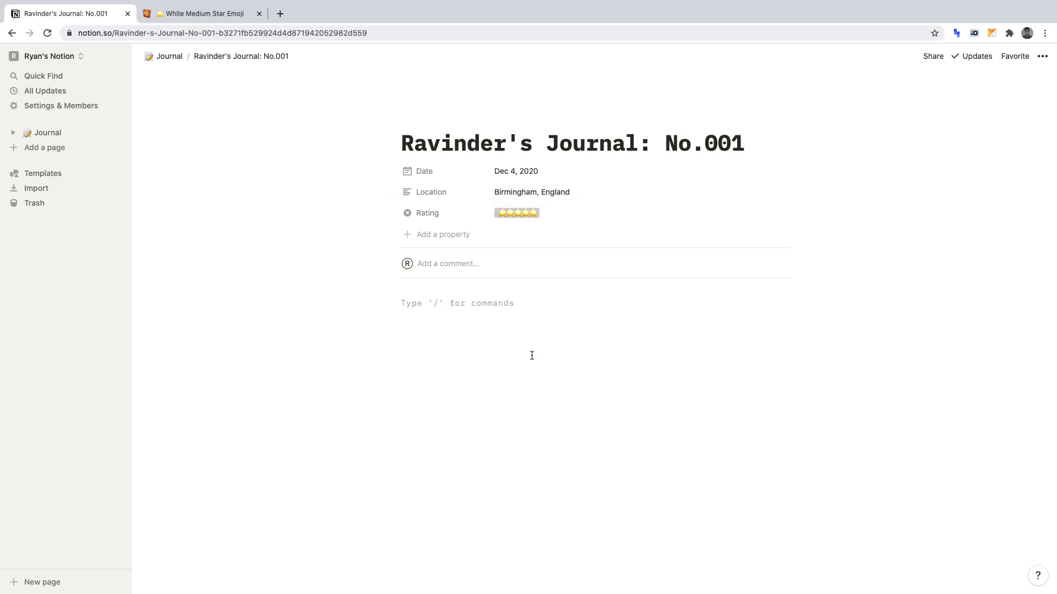
type("/")
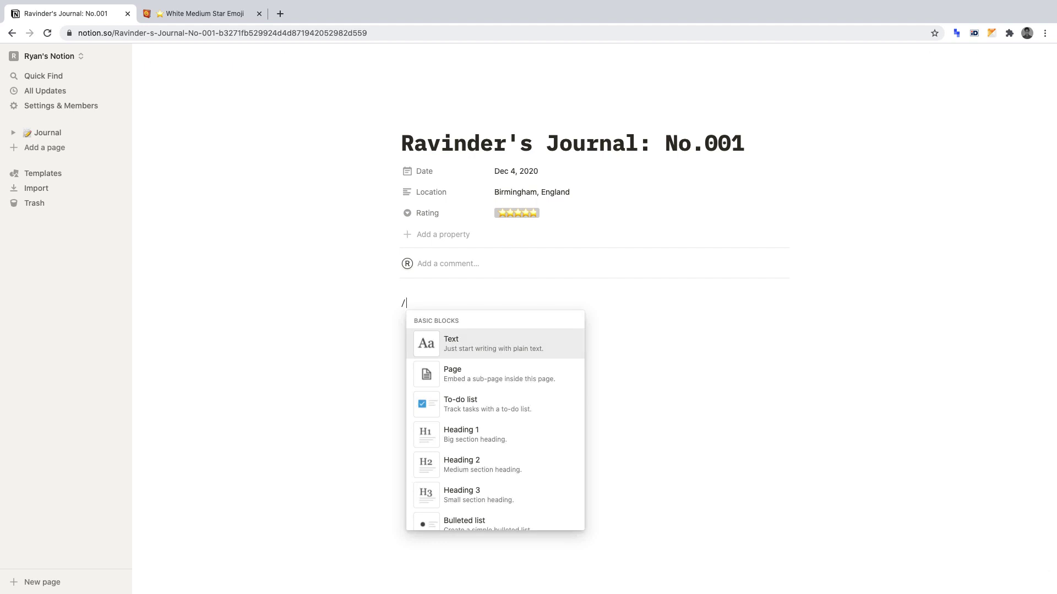
type("CALLOUT")
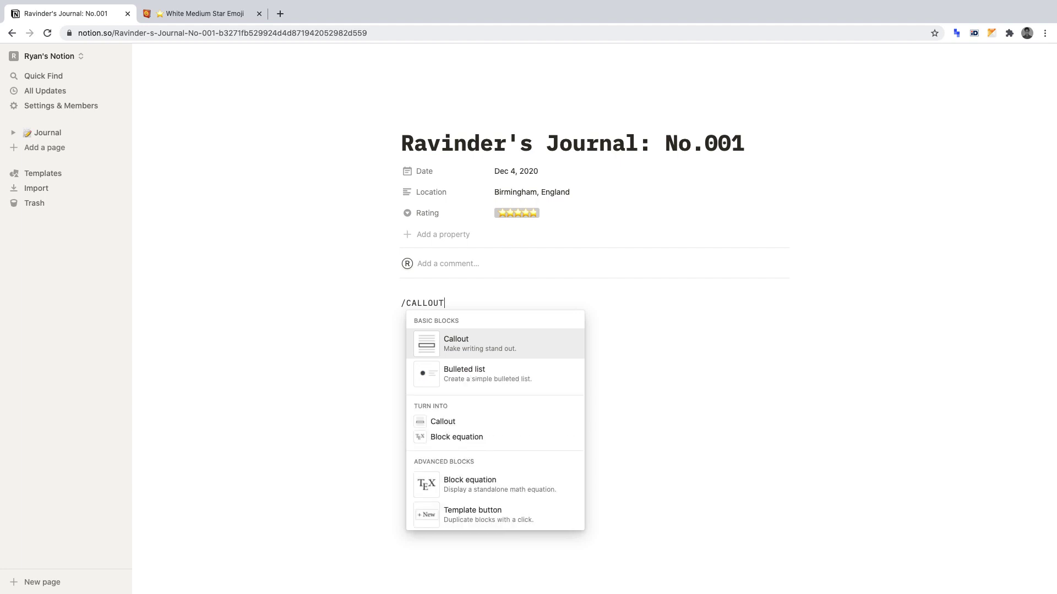
left_click(524, 353)
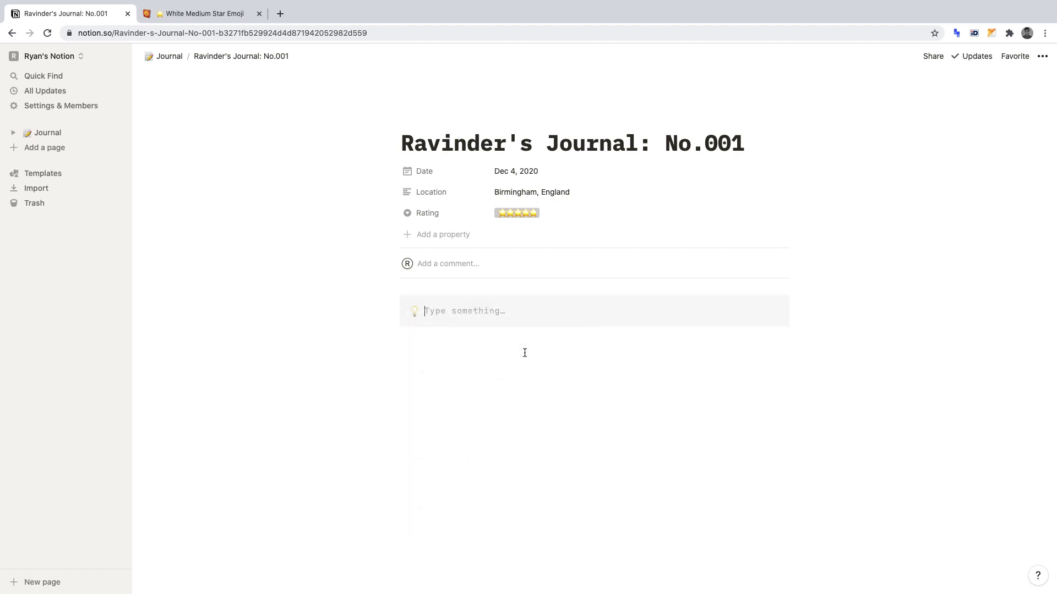
type("Morning")
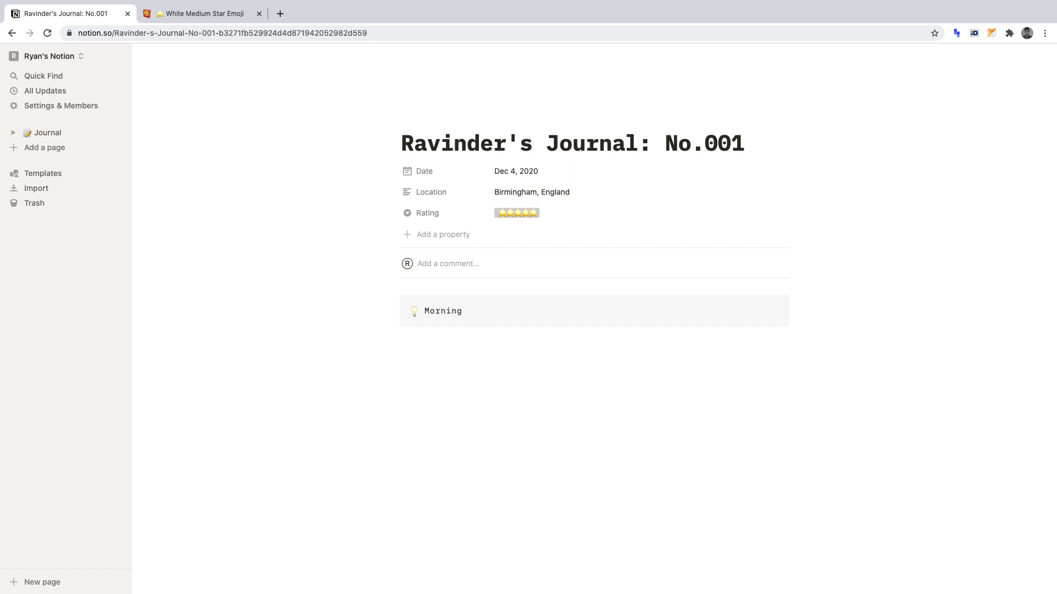
Replace the Morning callout's lightbulb icon with the sun emoji.
left_click(414, 312)
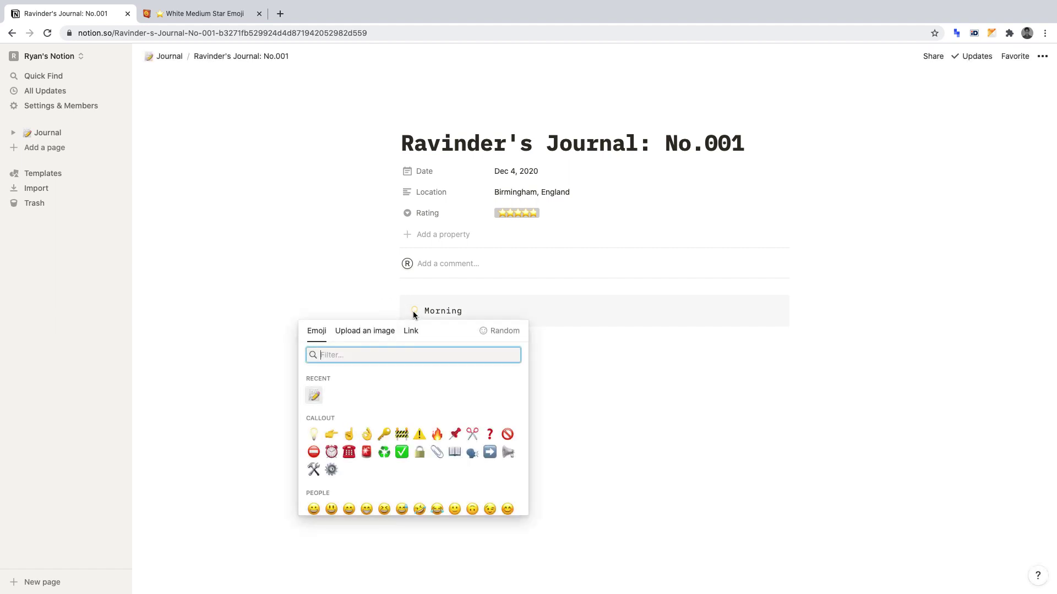
type("SUN")
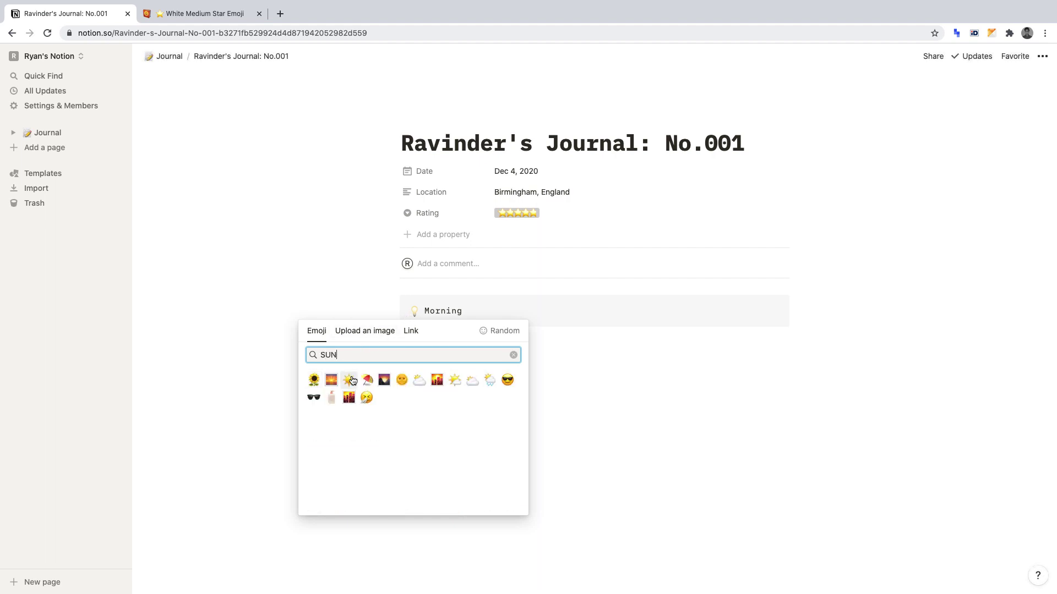
left_click(349, 380)
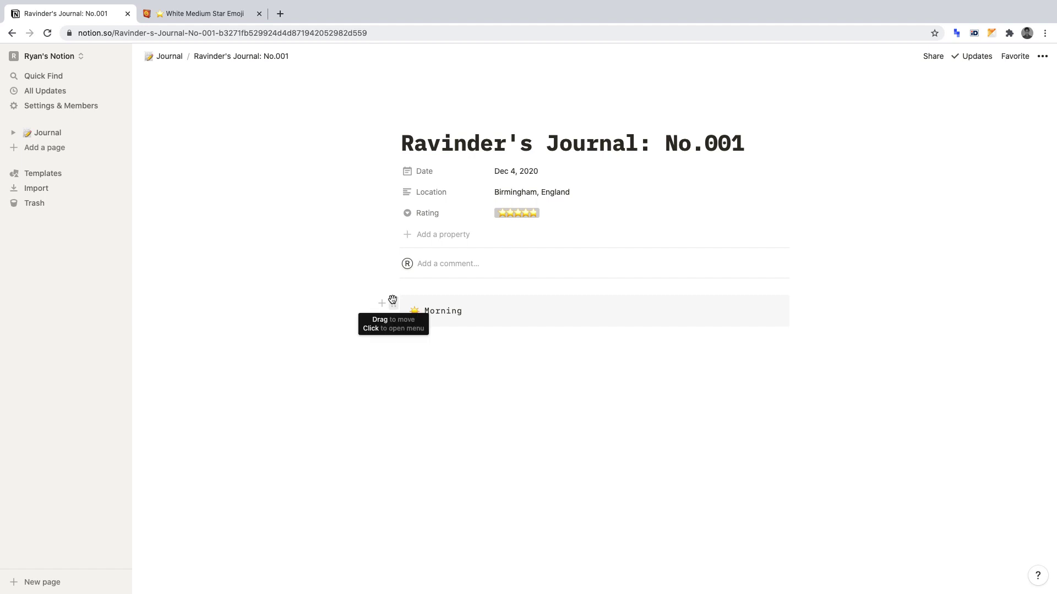
Give the Morning callout a gray background.
left_click(393, 301)
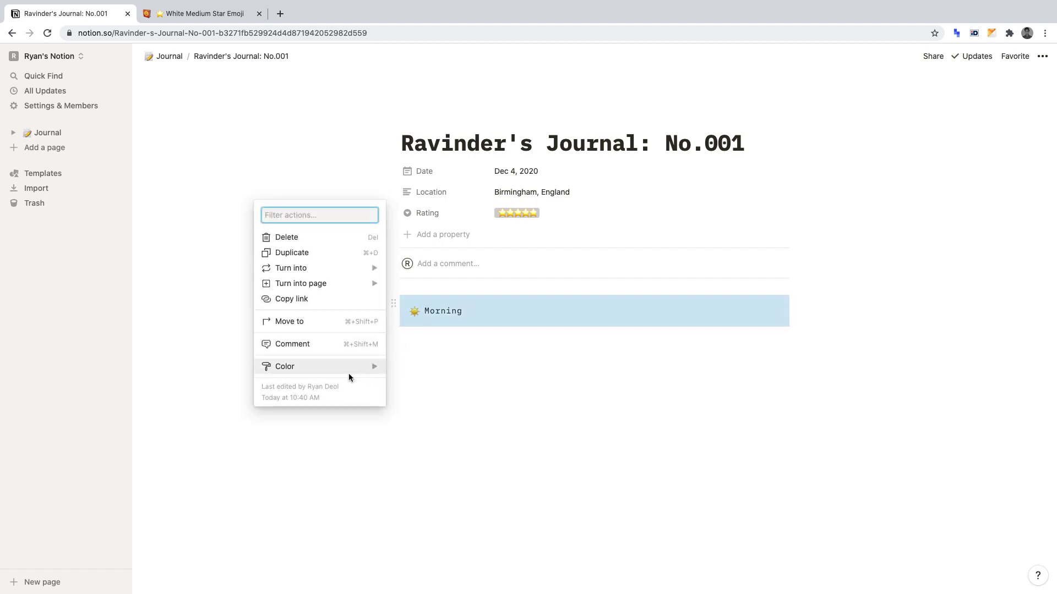
mouse_move(348, 373)
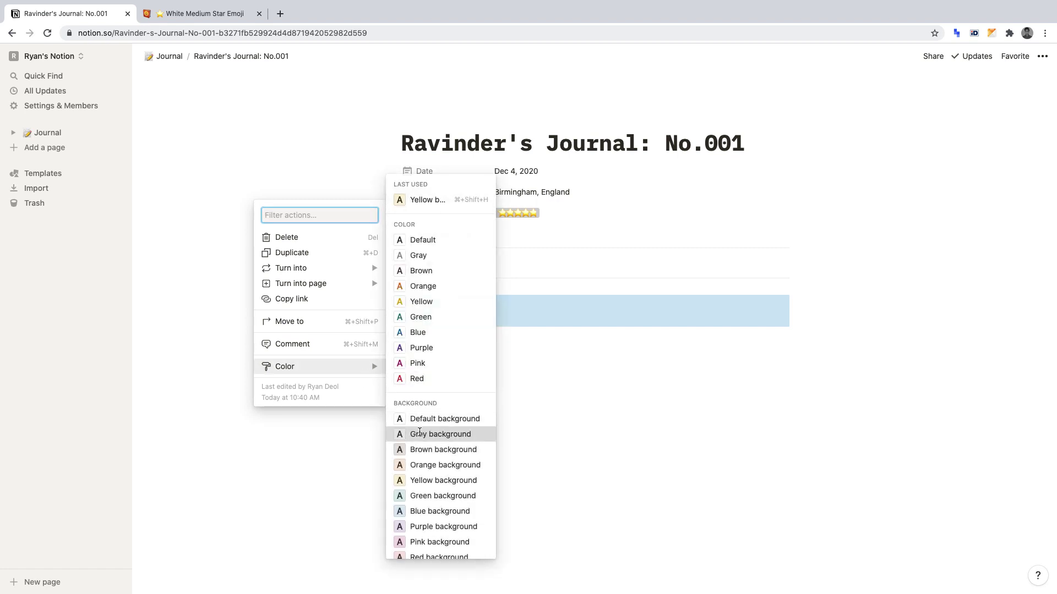
left_click(419, 433)
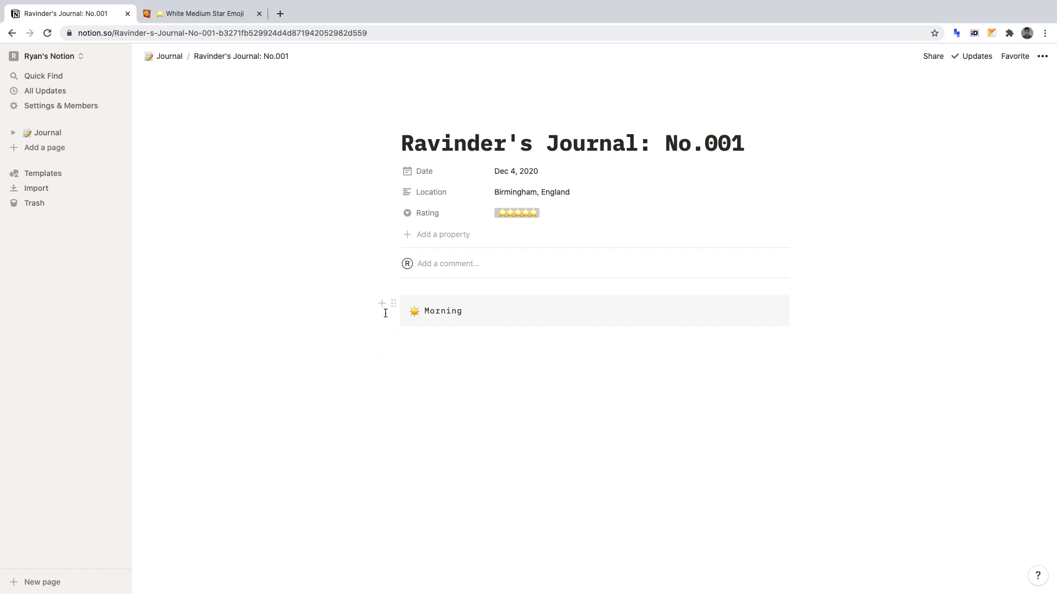
Duplicate the Morning callout and move the copy further down the page.
left_click(393, 304)
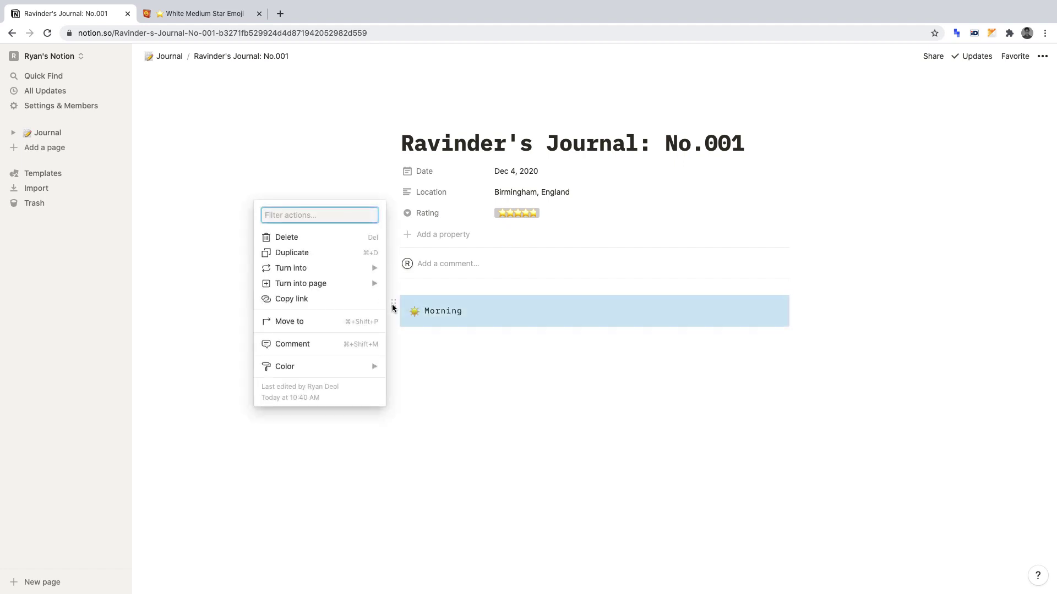
left_click(336, 253)
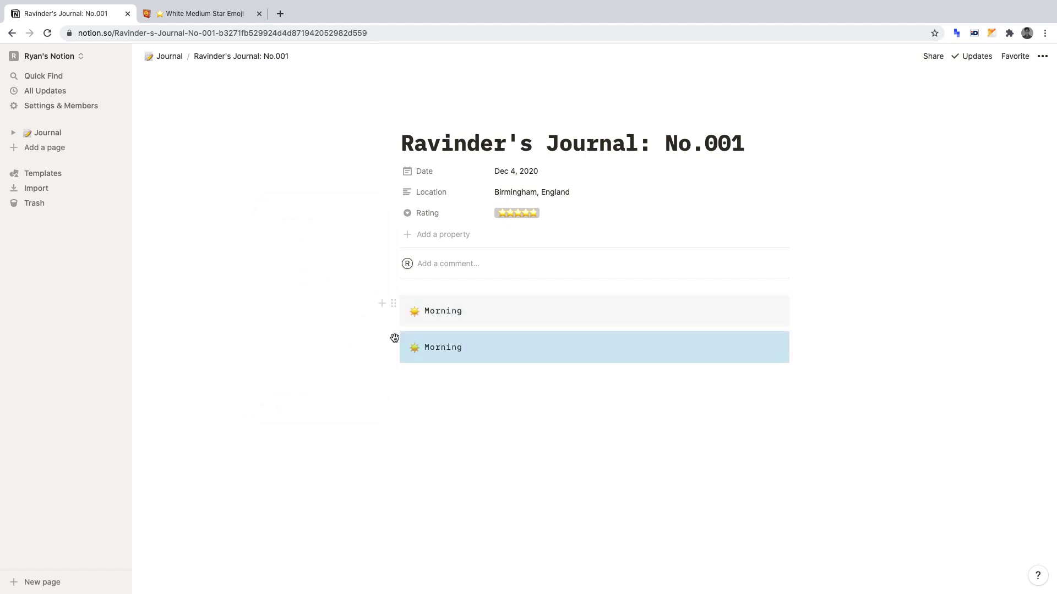
left_click_drag(395, 338, 397, 401)
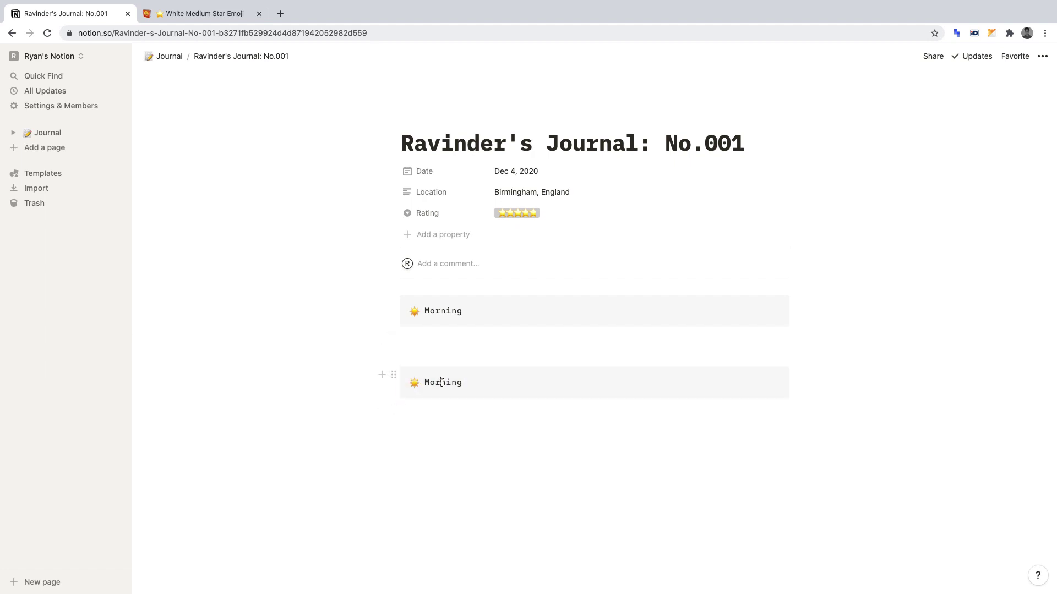
Change the copy's text to 'Evening' and open its icon picker.
double_click(442, 383)
type("Evening")
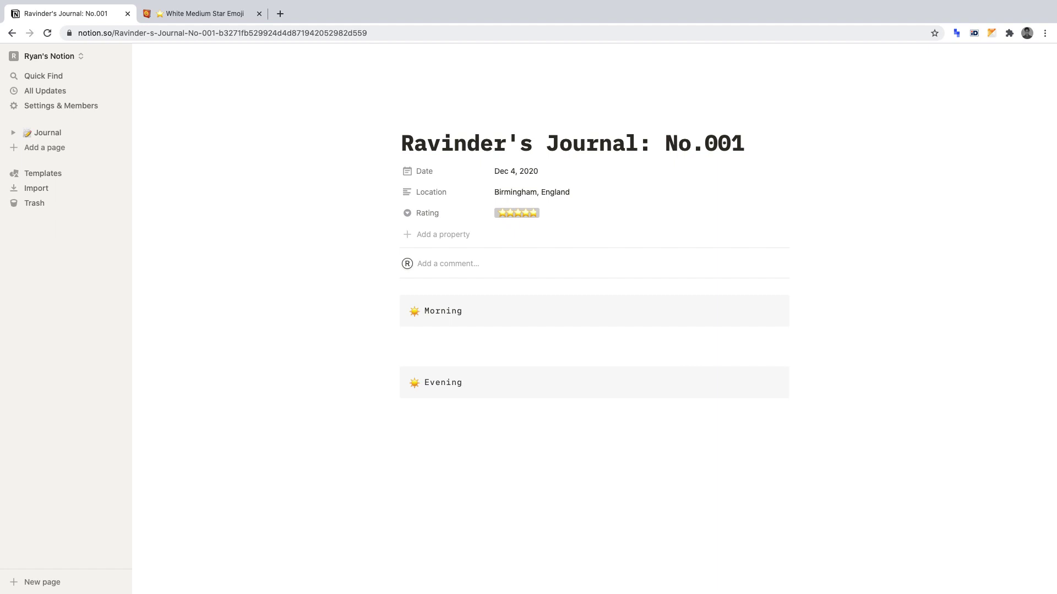
left_click(413, 383)
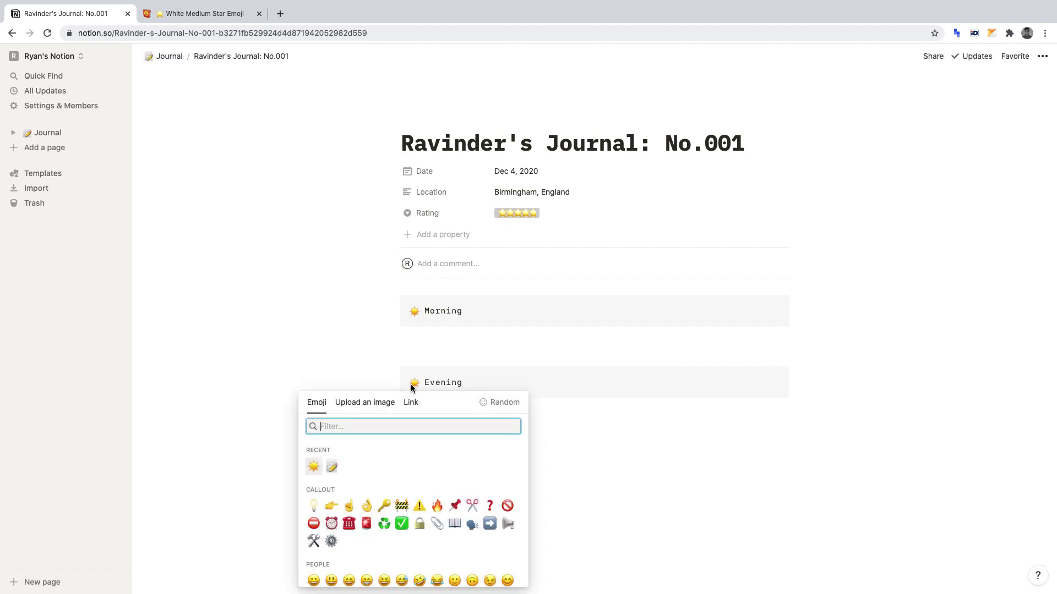
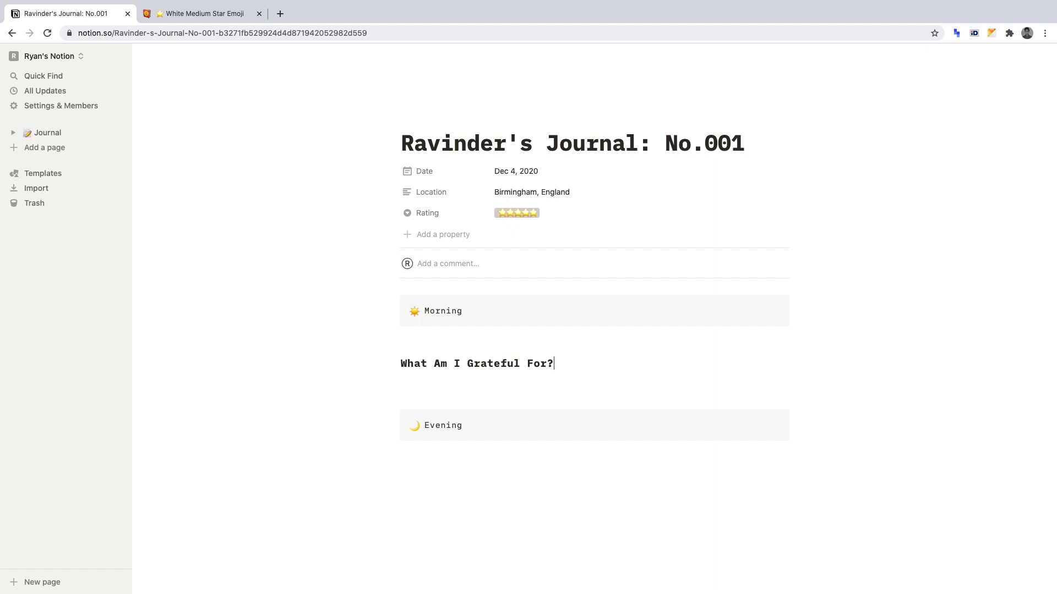
Add a Heading 3 'How Can I Make Today Great?' and drag it beside 'What Am I Grateful For?' into two columns.
key("Return")
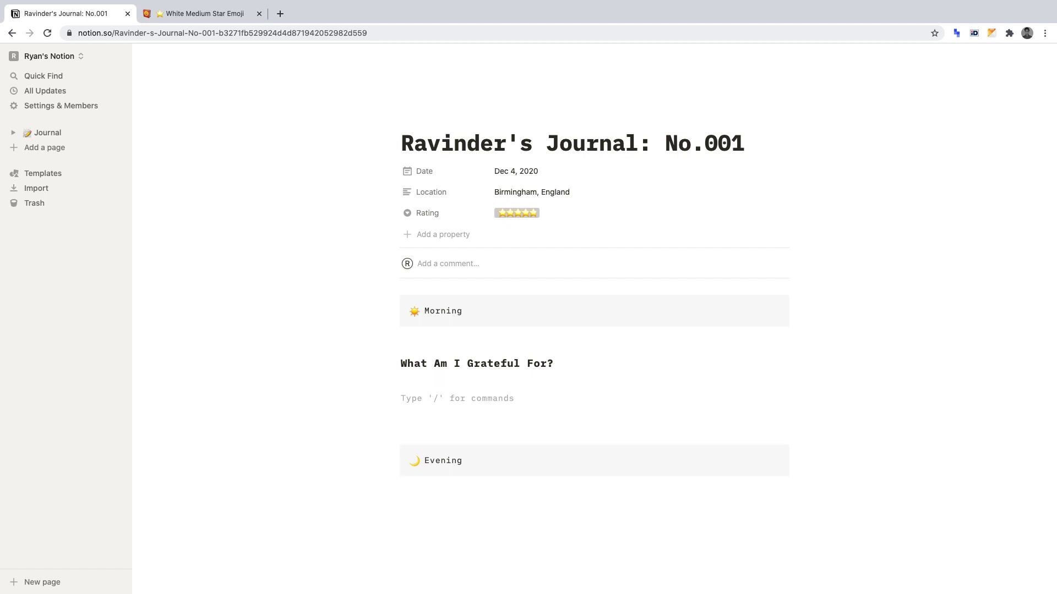
type("/")
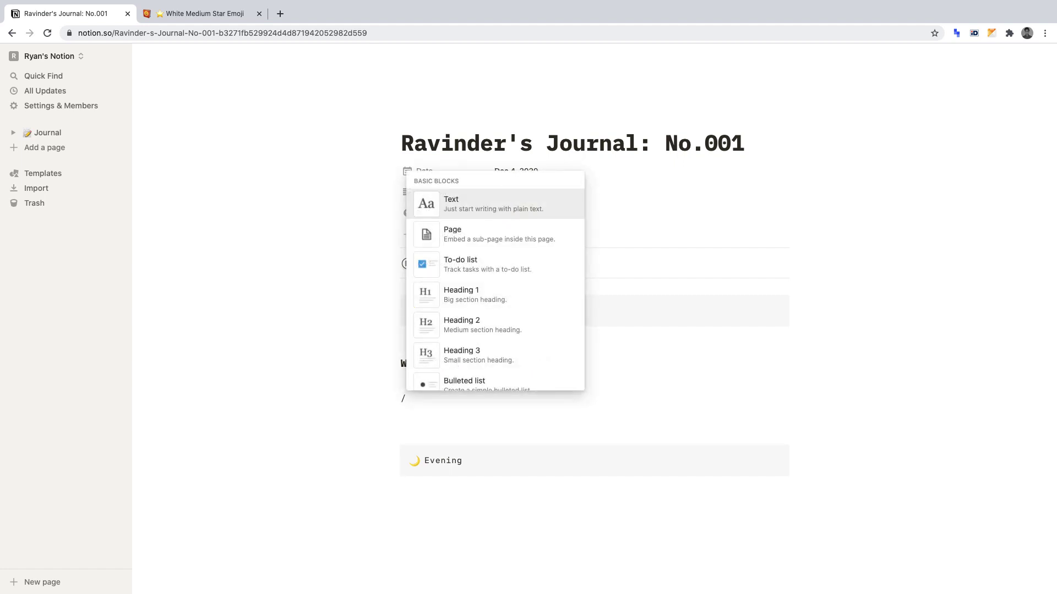
type("h3")
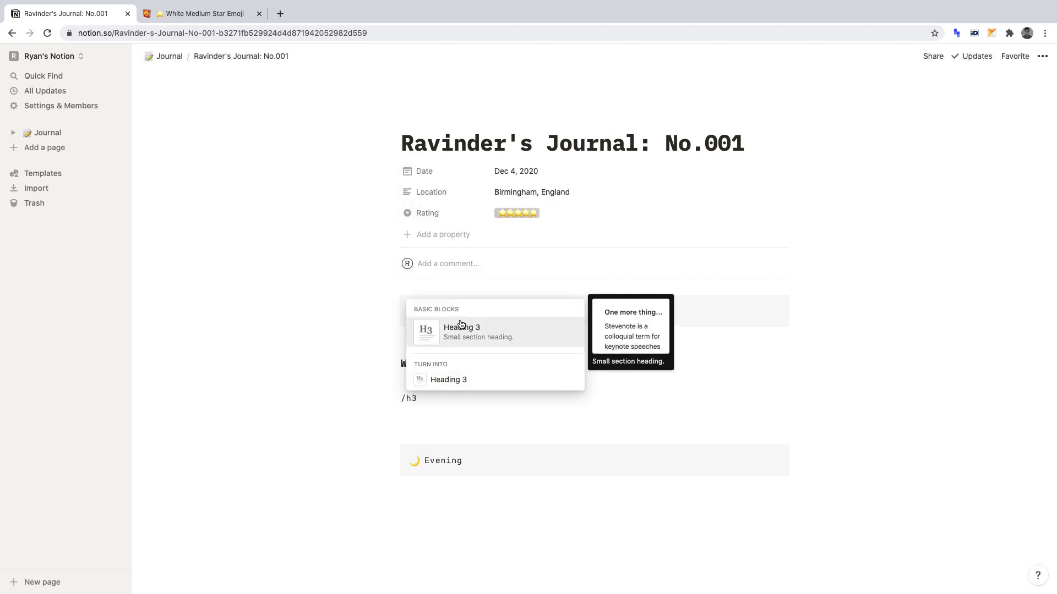
left_click(459, 328)
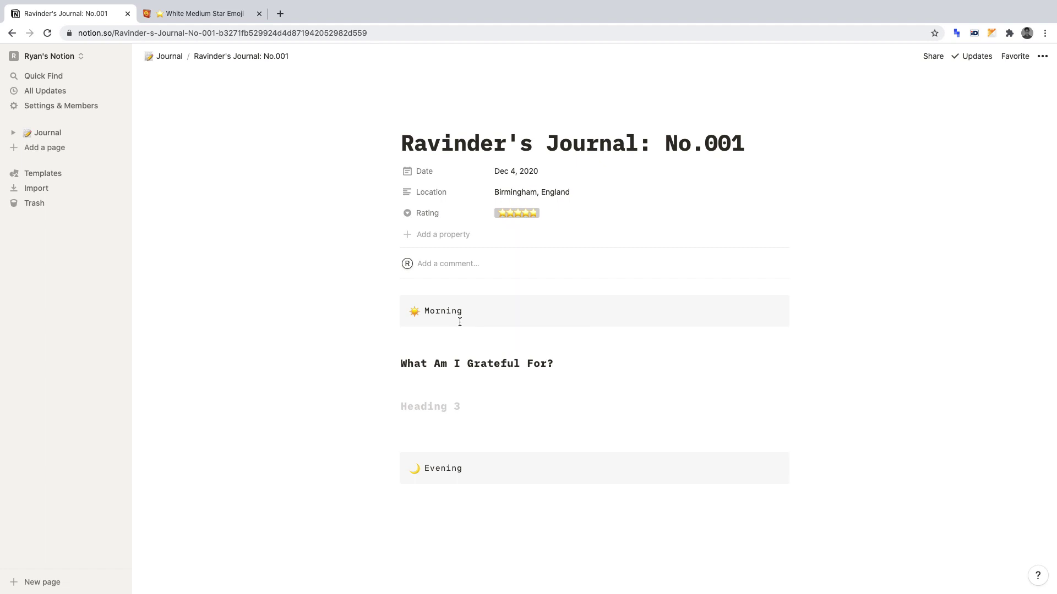
type("How Can I ")
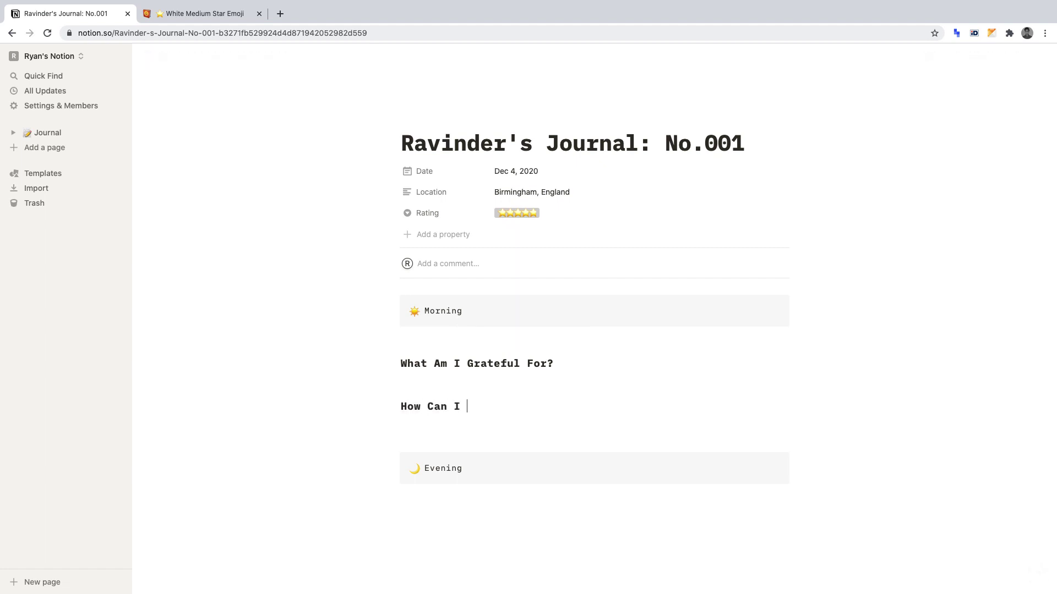
type("Make Today Great?")
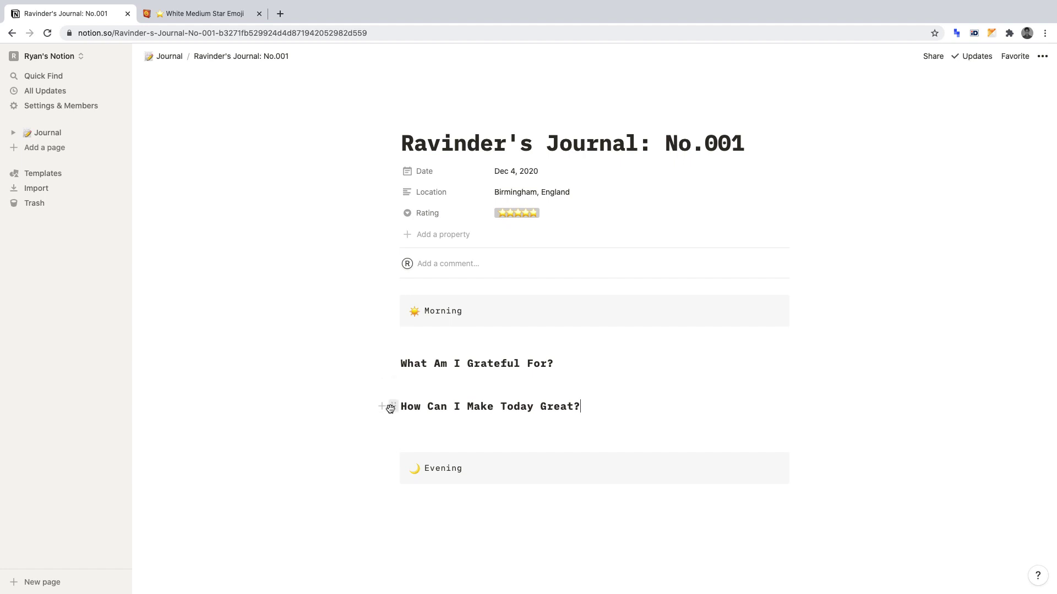
left_click_drag(389, 407, 791, 366)
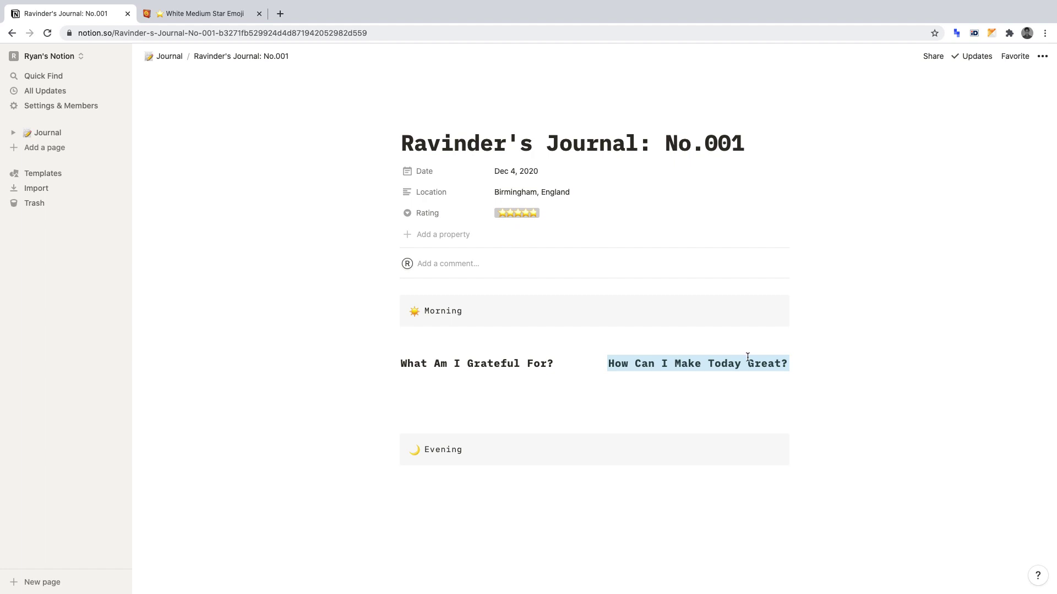
Insert a divider under 'What Am I Grateful For?' and under 'How Can I Make Today Great?', removing the extra empty line.
left_click(564, 363)
key("Return")
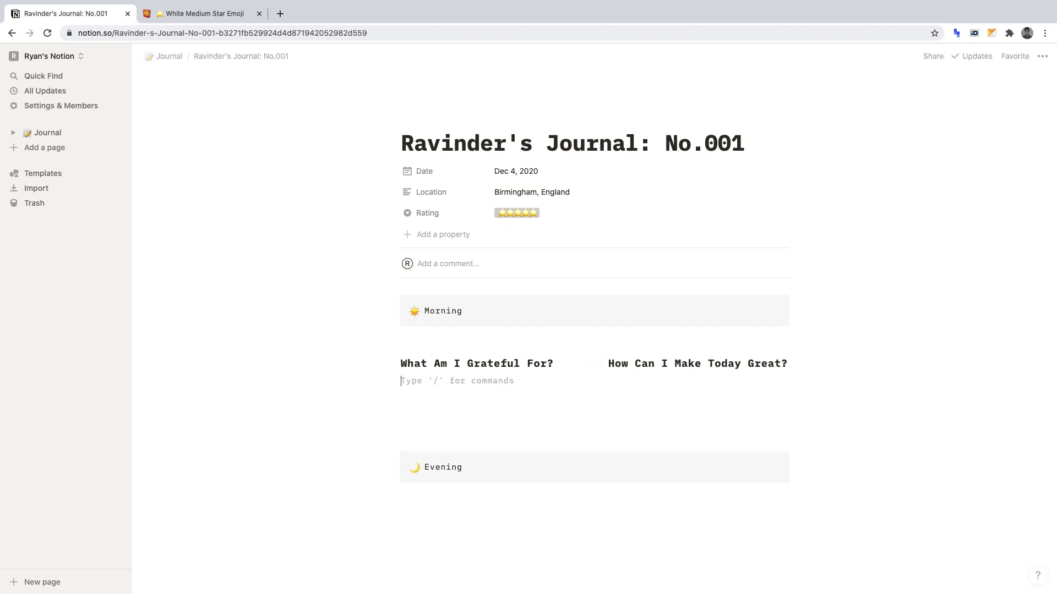
type("/")
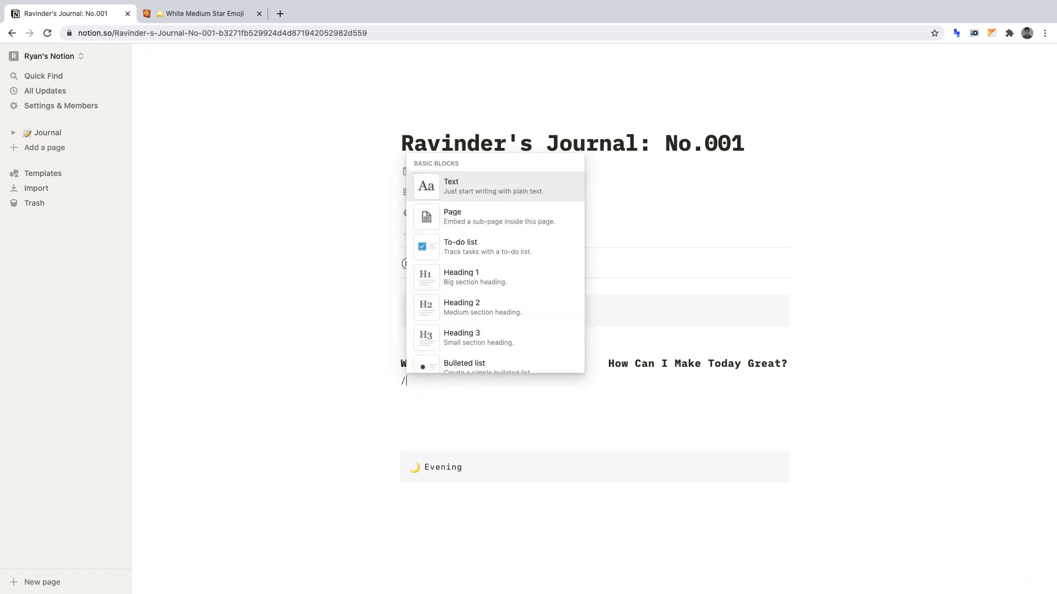
type("div")
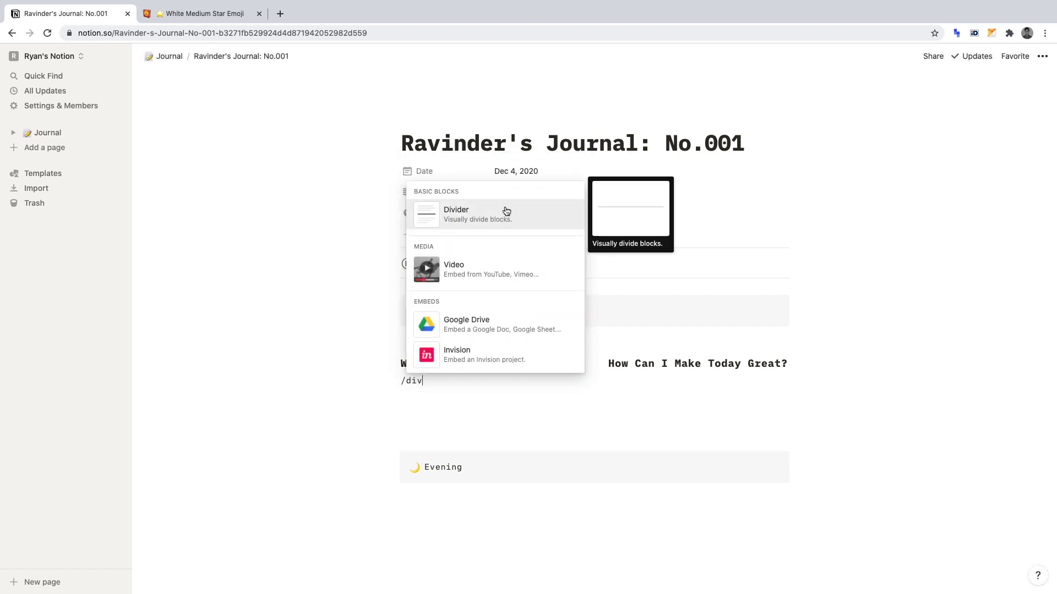
left_click(505, 212)
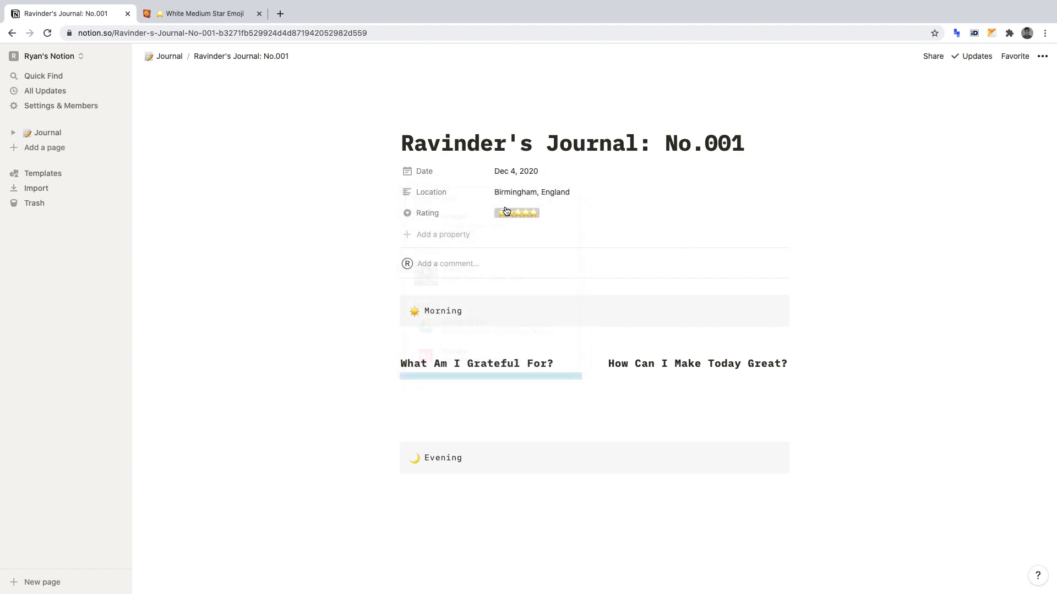
left_click(773, 375)
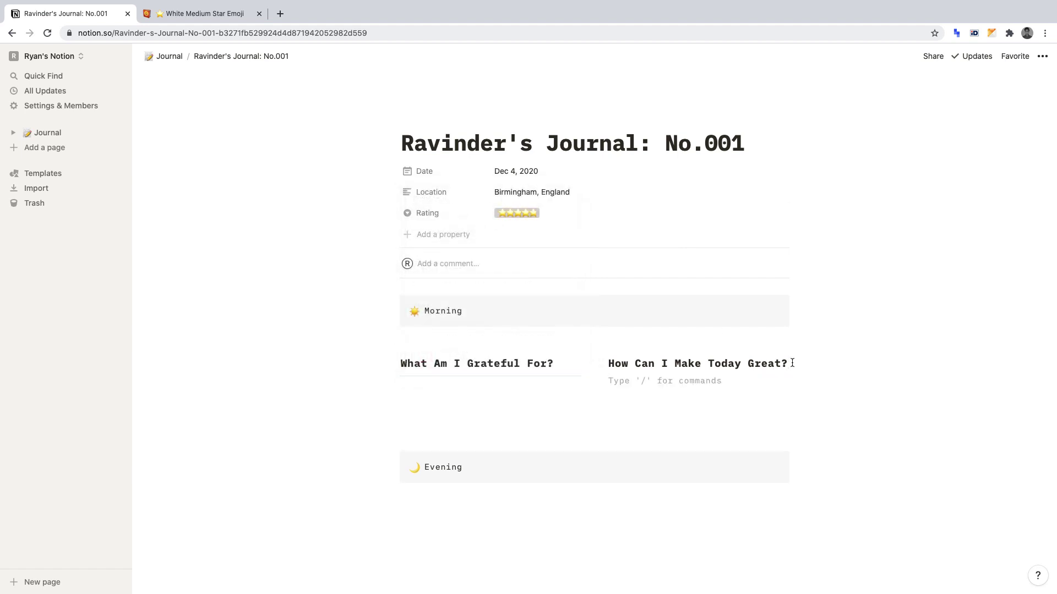
type("/div")
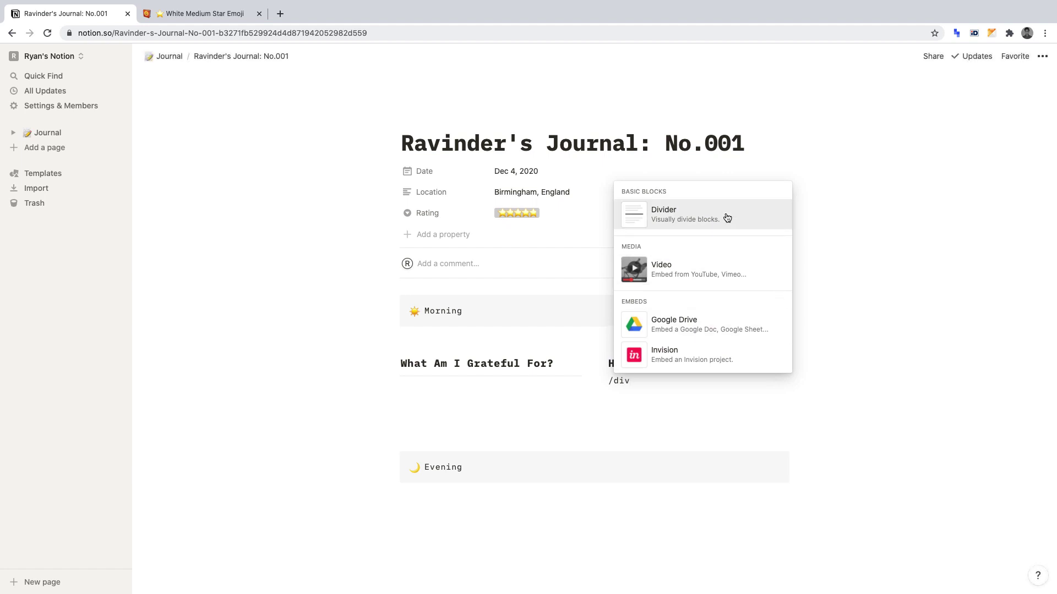
left_click(727, 217)
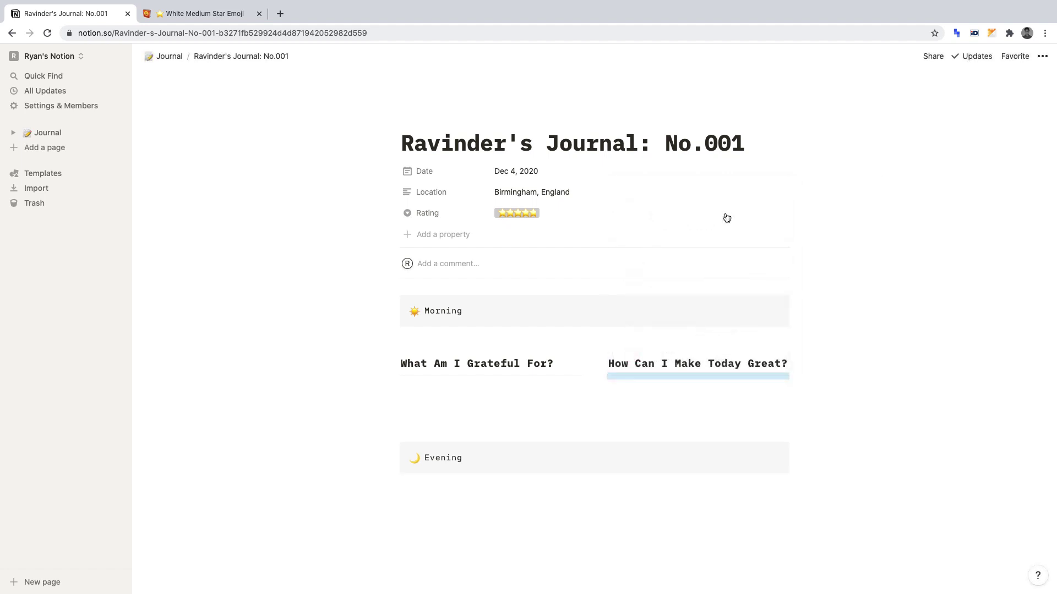
key("BackSpace")
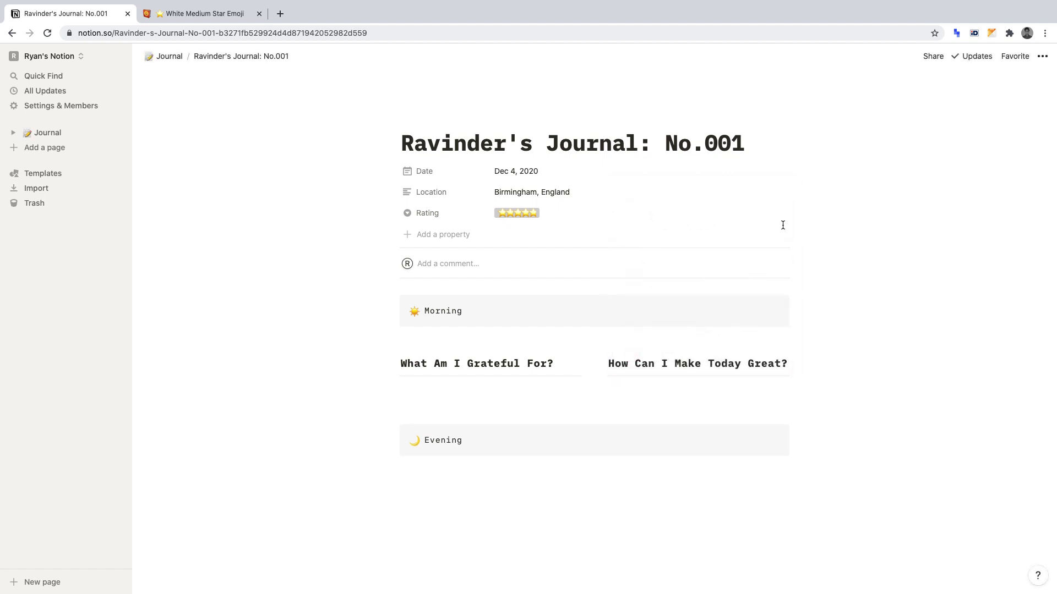
left_click(483, 386)
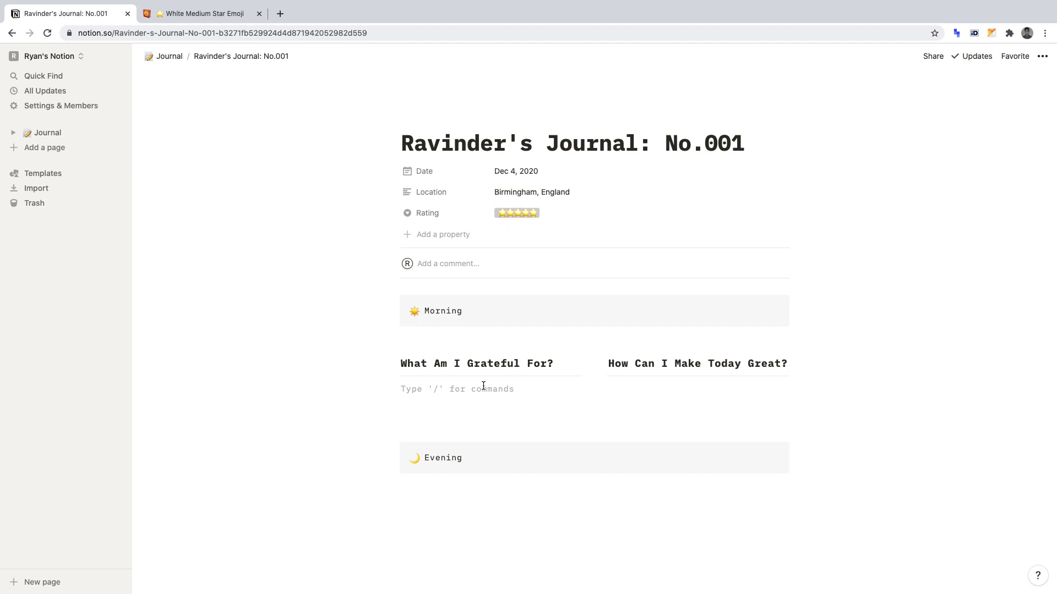
Create a three-item numbered list of # placeholders under 'What Am I Grateful For?'.
type("1.")
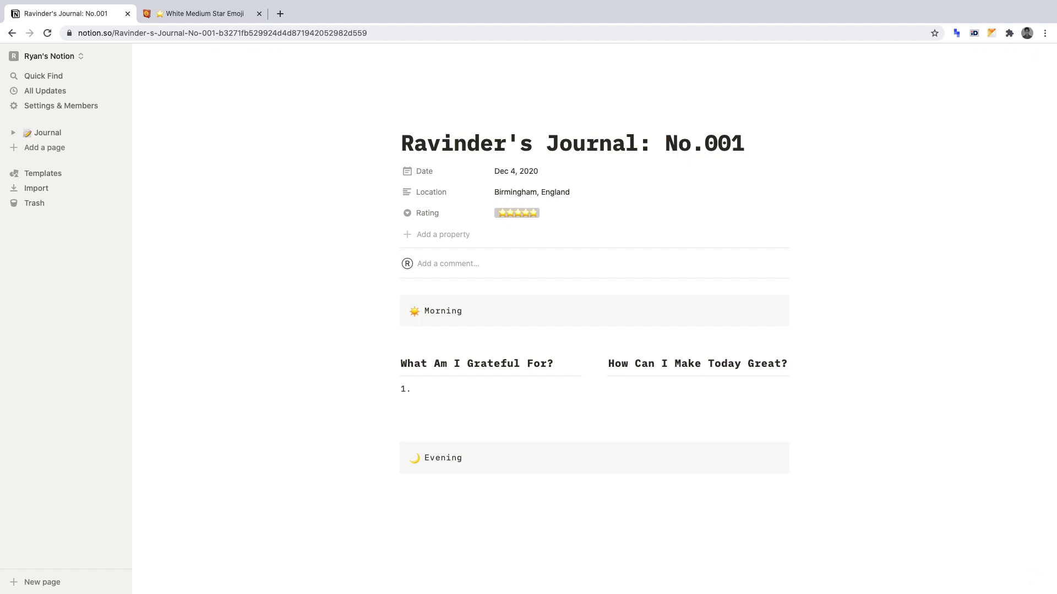
key("Return")
type("2.")
key("Return")
type("3")
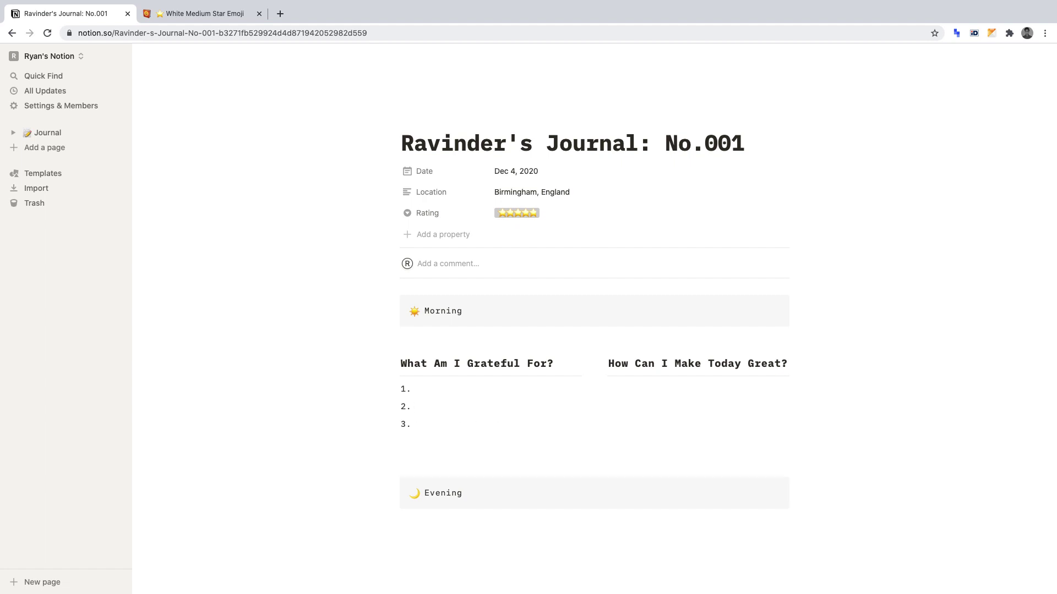
left_click(414, 389)
type("# 2.")
type(" # 3.")
type(" #")
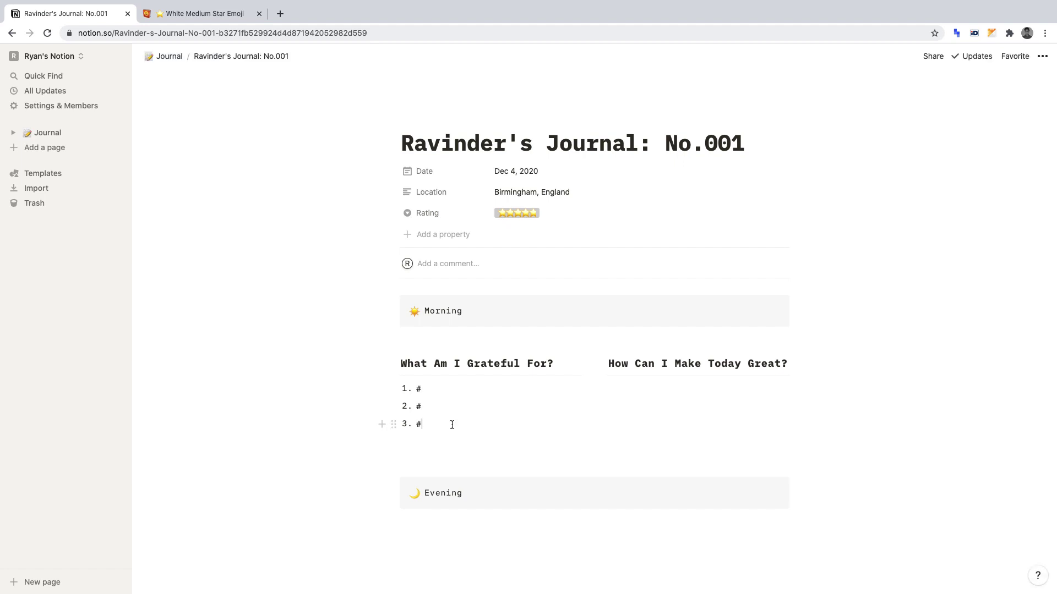
Add the same three-item # numbered list under 'How Can I Make Today Great?' and delete the leftover empty line.
left_click(629, 389)
type("1.")
key("Return")
type("2.3")
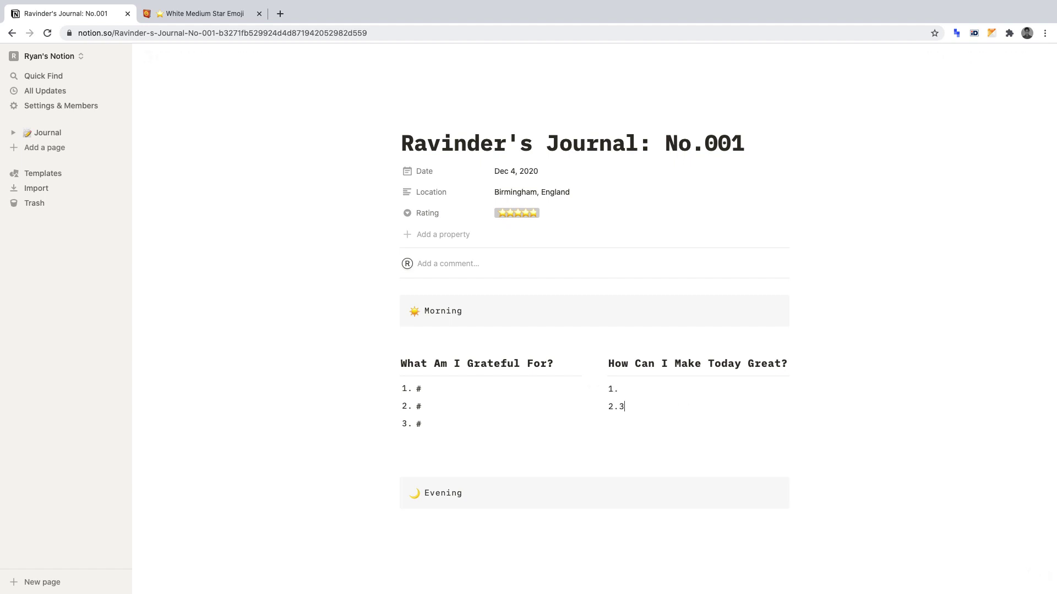
key("Return")
type("3.")
left_click(618, 389)
type("# #")
left_click(618, 425)
type("#")
scroll(817, 366, "down", 1)
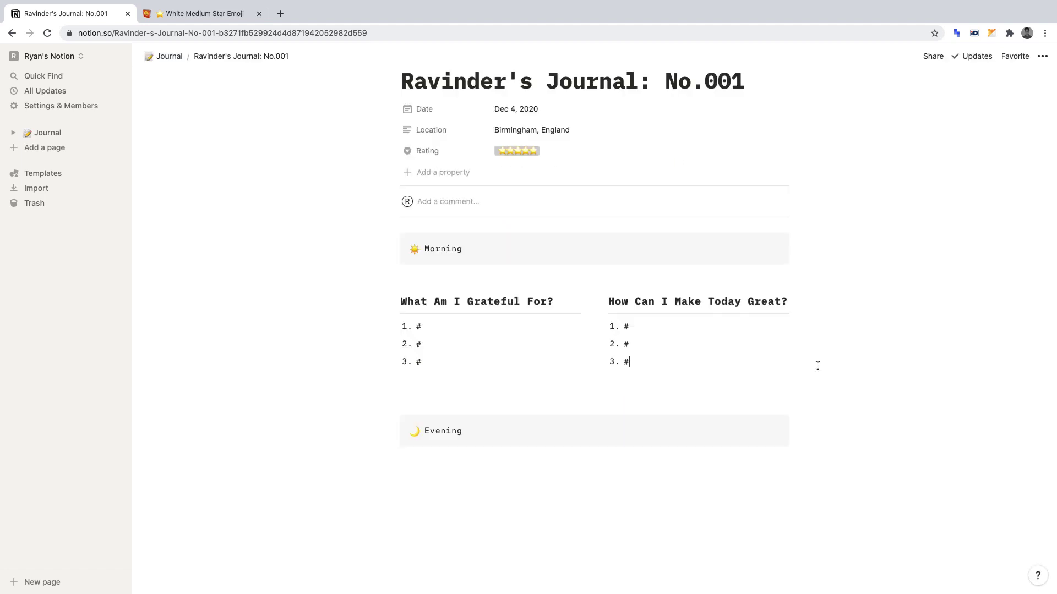
key("Down")
key("BackSpace")
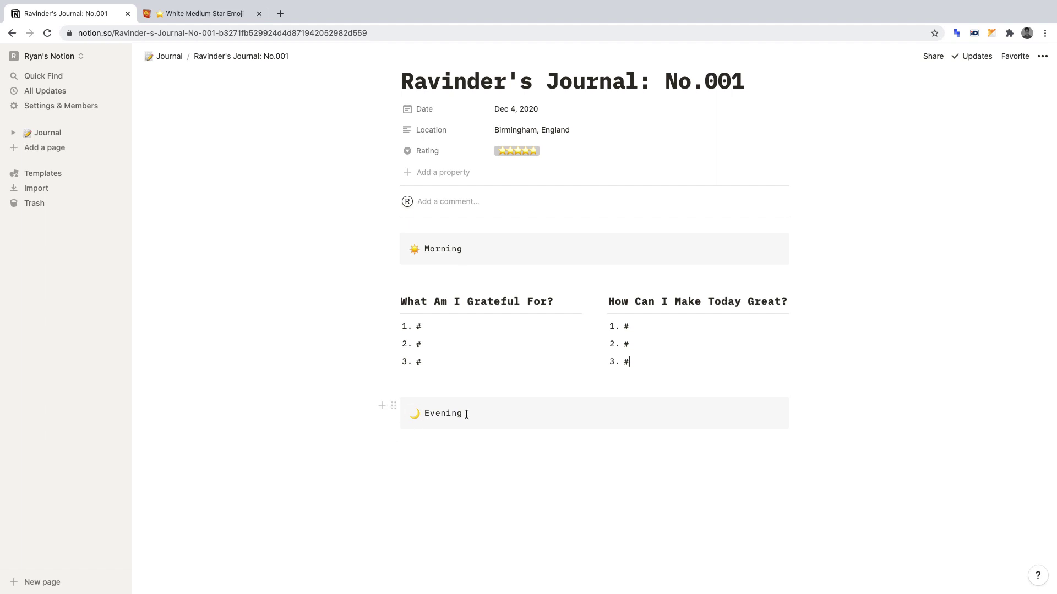
scroll(487, 414, "down", 1)
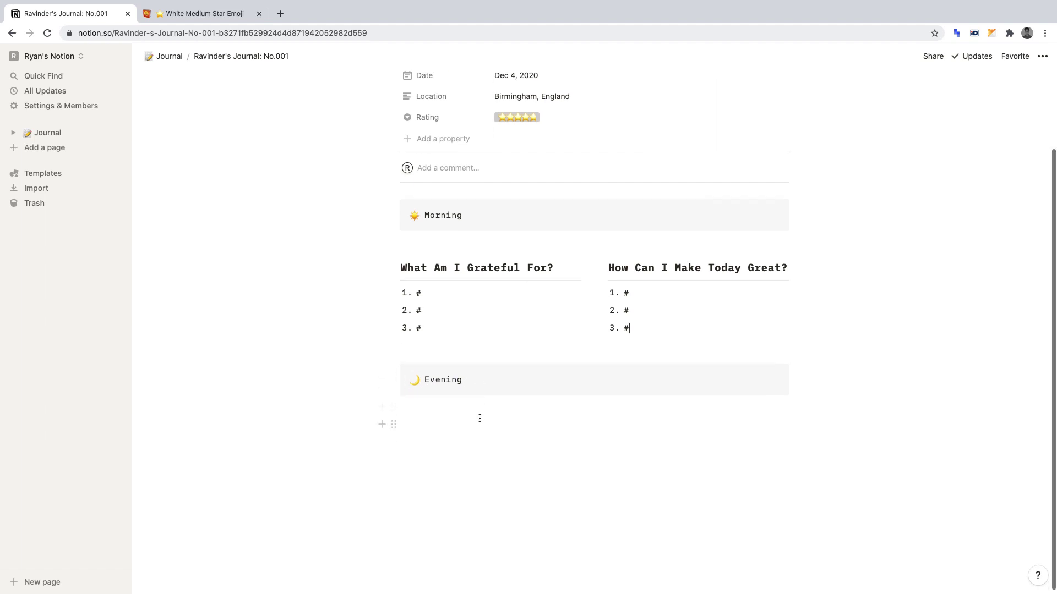
Add a Heading 3 'What Great Things Happened?' below the Evening section.
left_click(462, 425)
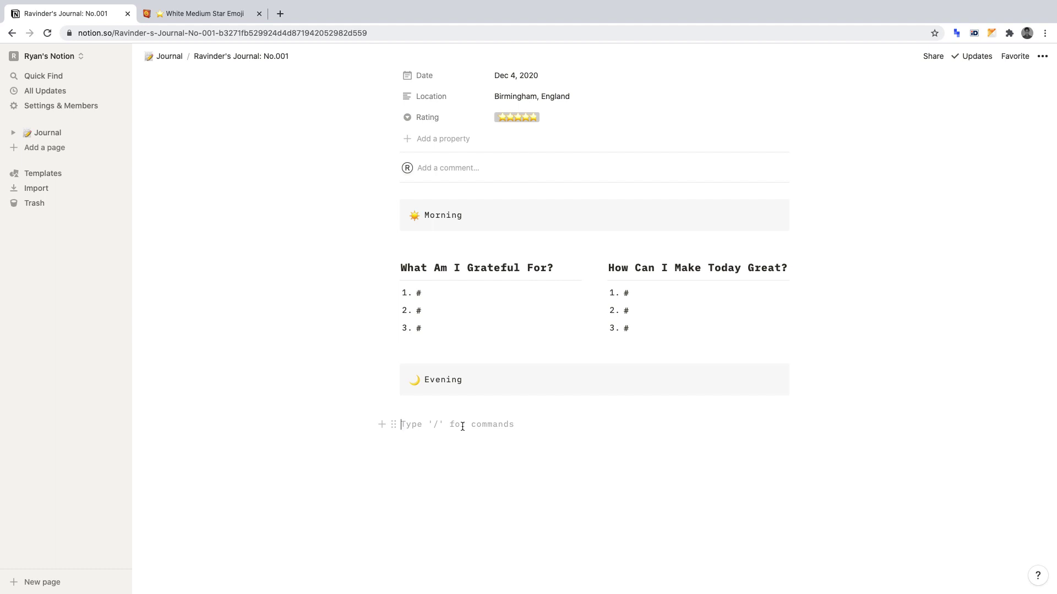
type("/")
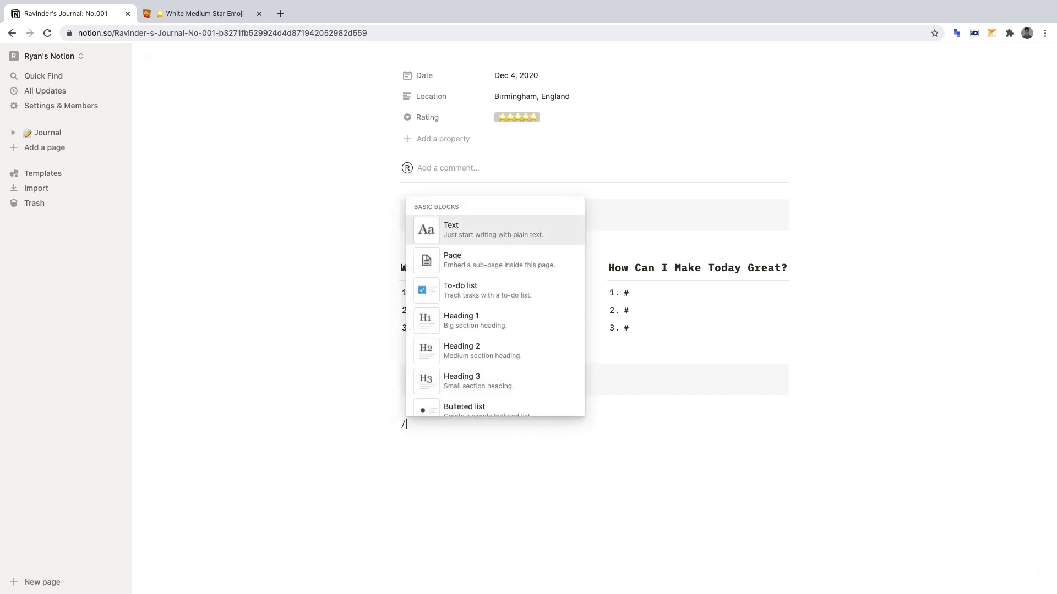
type("h3")
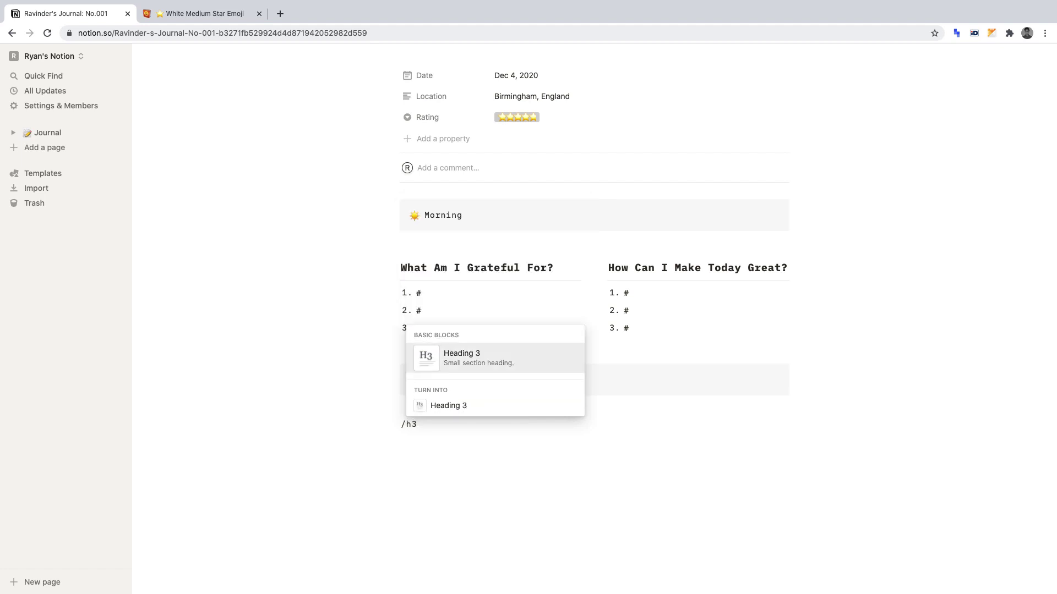
key("Return")
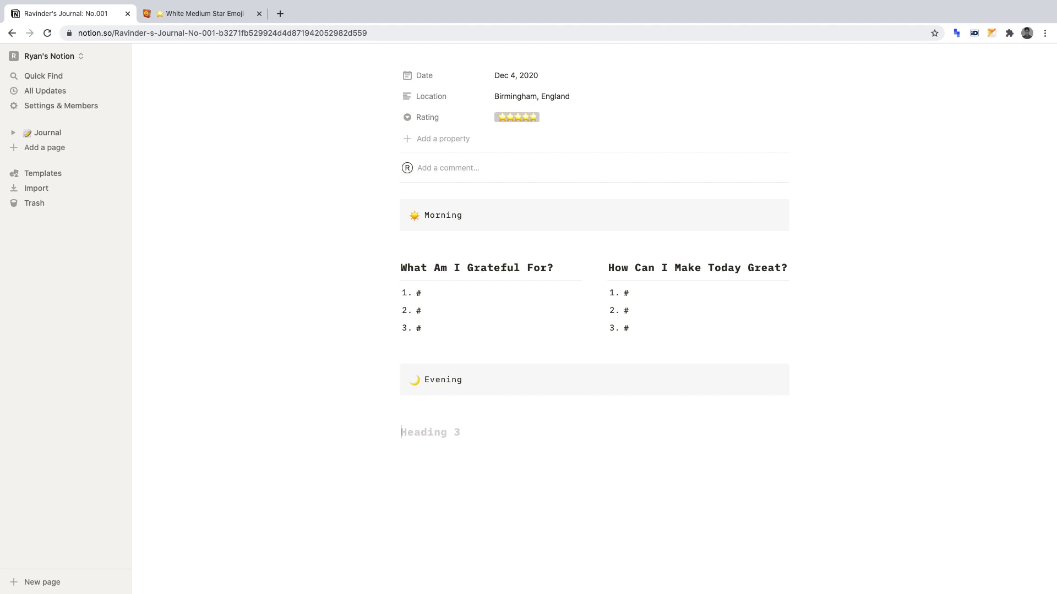
type("What Great Things")
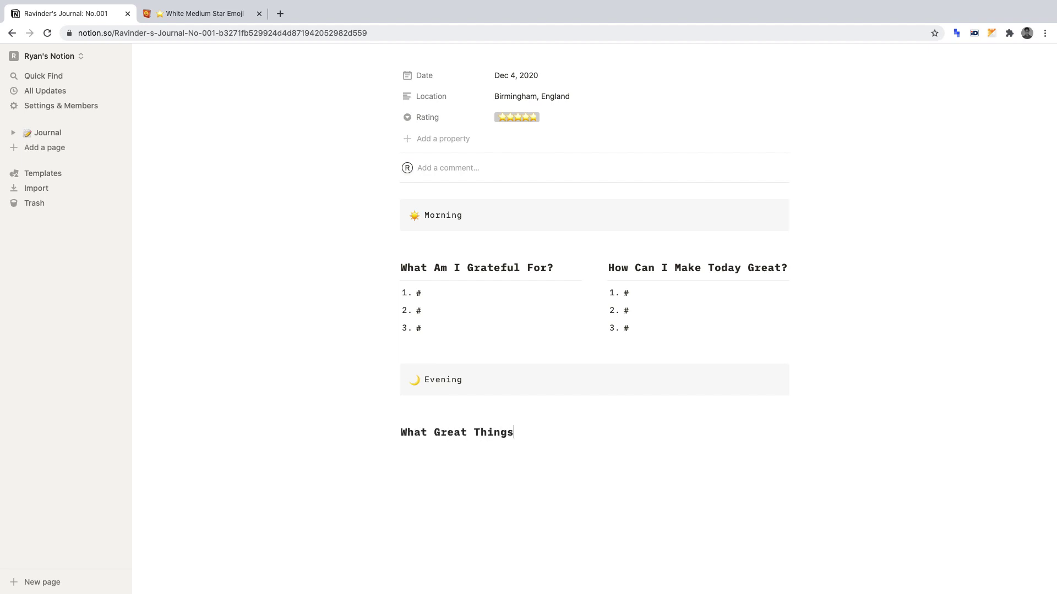
type(" Happened?")
Add a second Heading 3 'How Can I Improve Tomorrow?' beneath it.
key("Return")
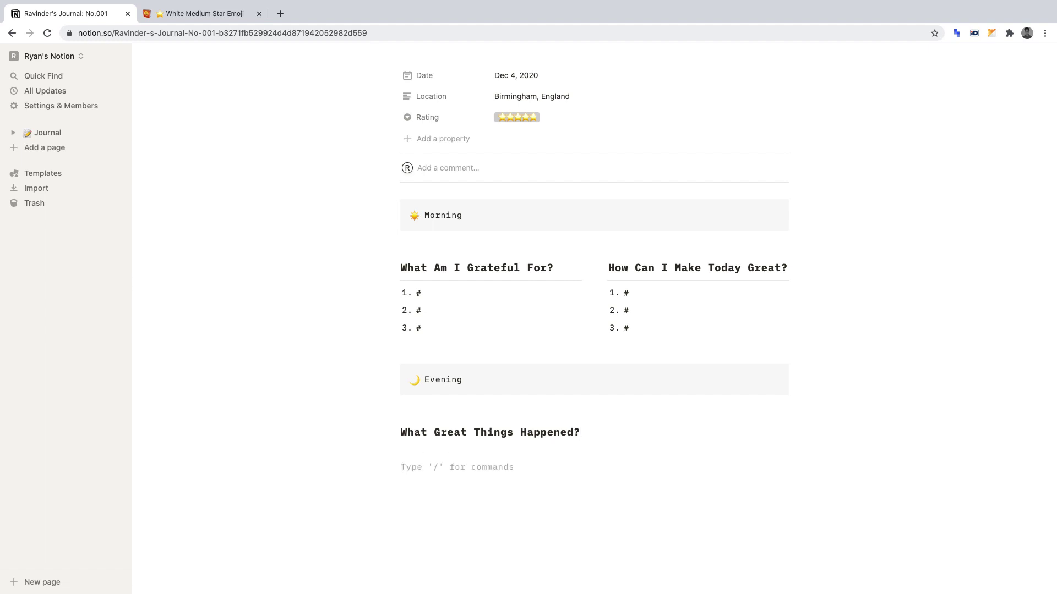
type("/")
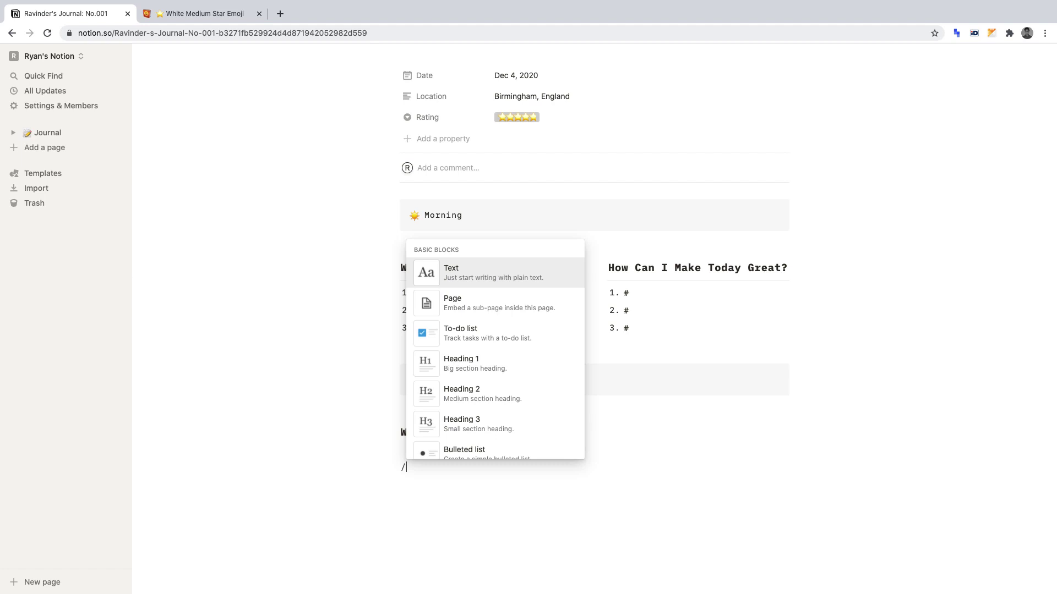
type("h")
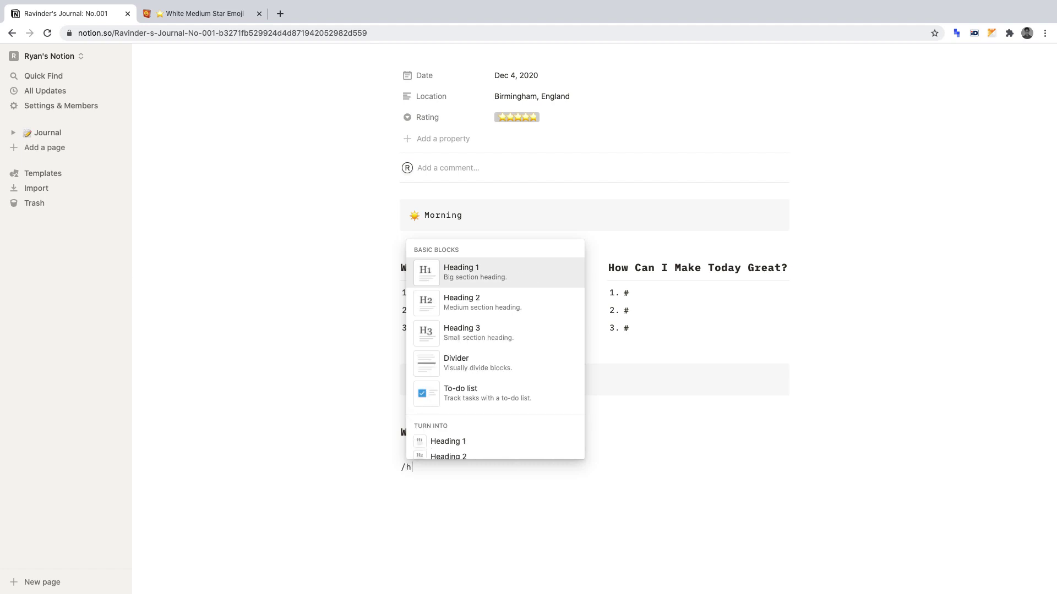
type("3")
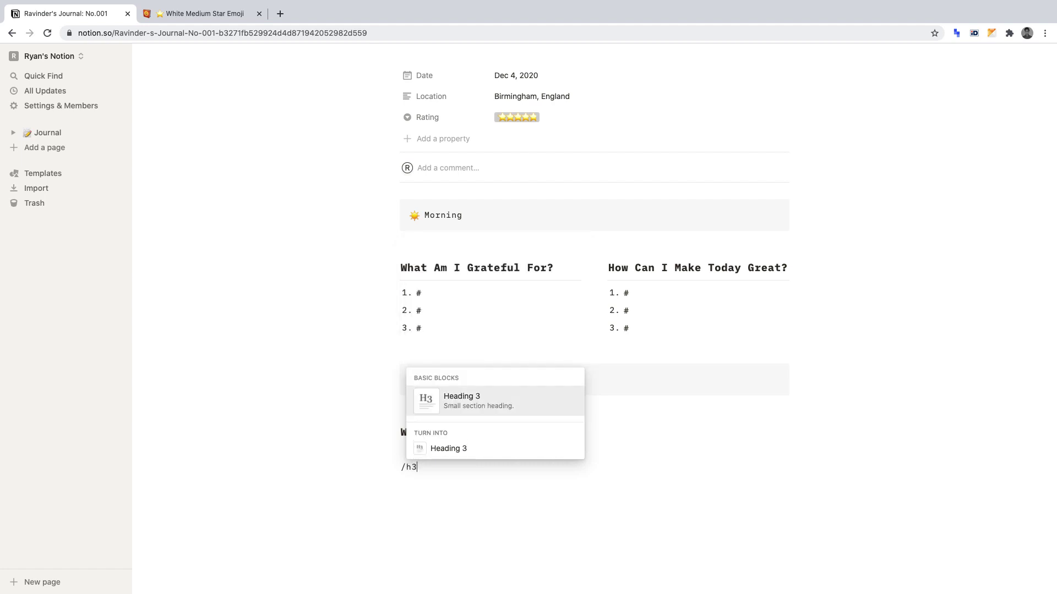
key("Return")
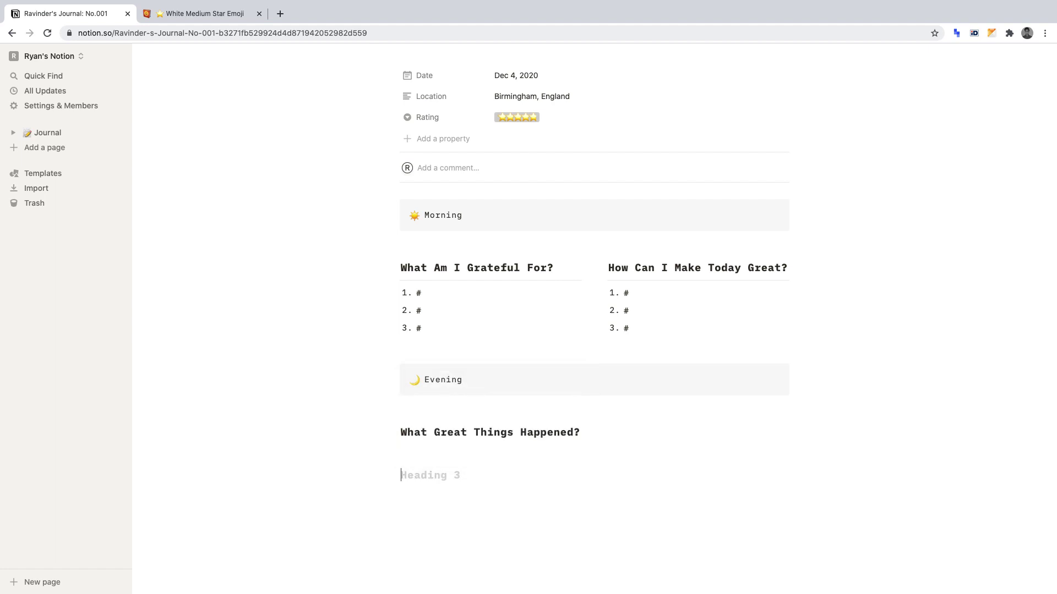
type("How Can I Improve Tom")
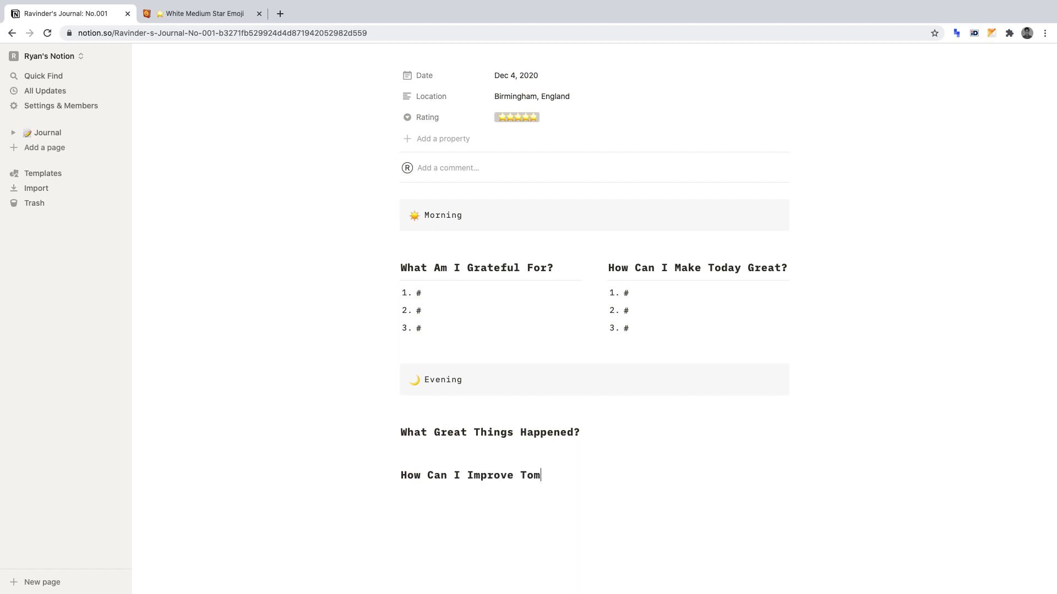
type("orrow?")
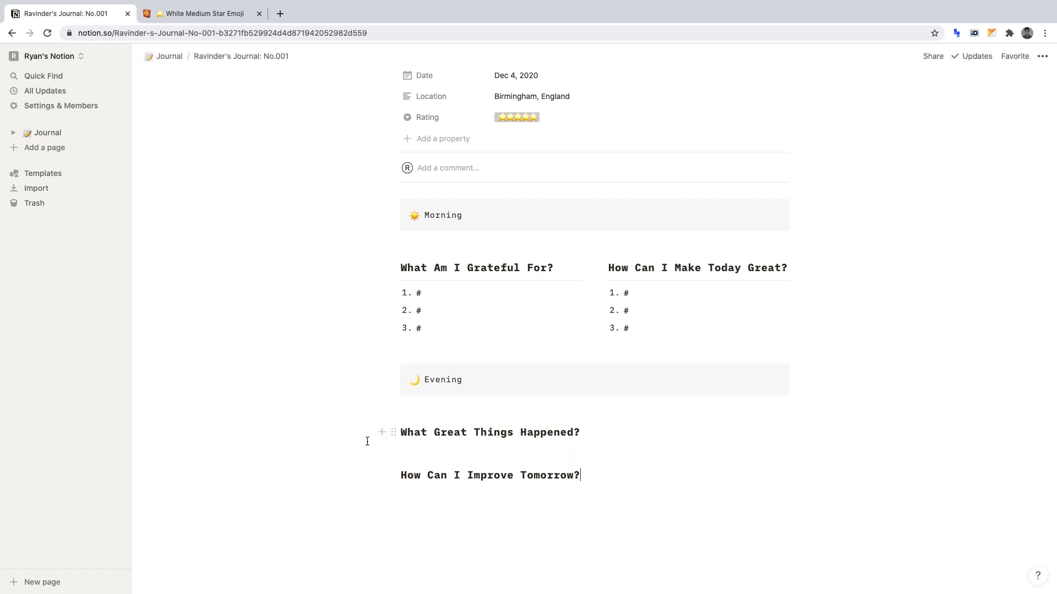
Place 'How Can I Improve Tomorrow?' beside 'What Great Things Happened?' and put a divider under each.
left_click_drag(394, 474, 795, 430)
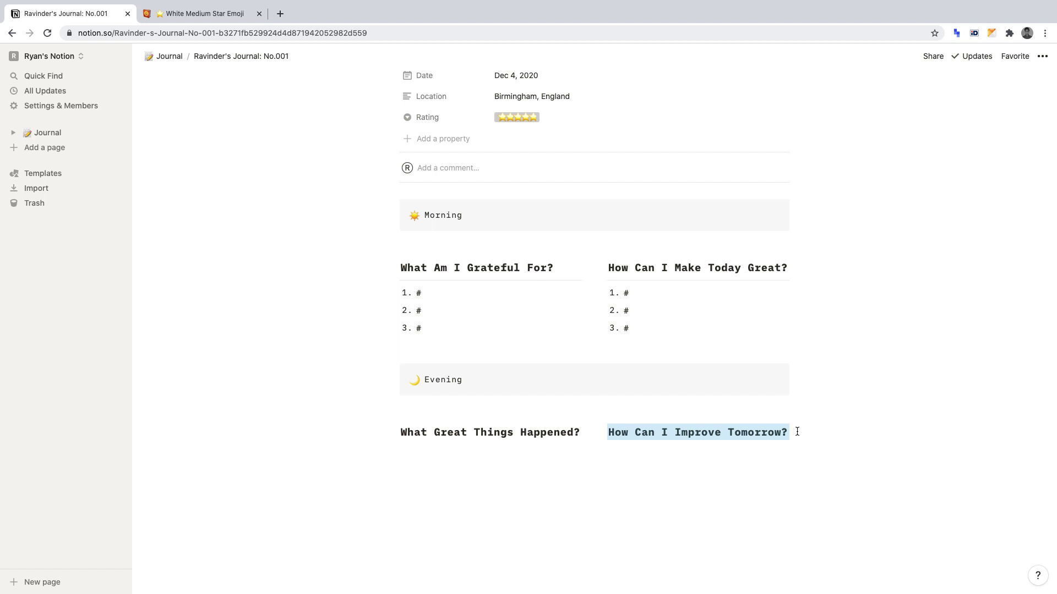
left_click(580, 431)
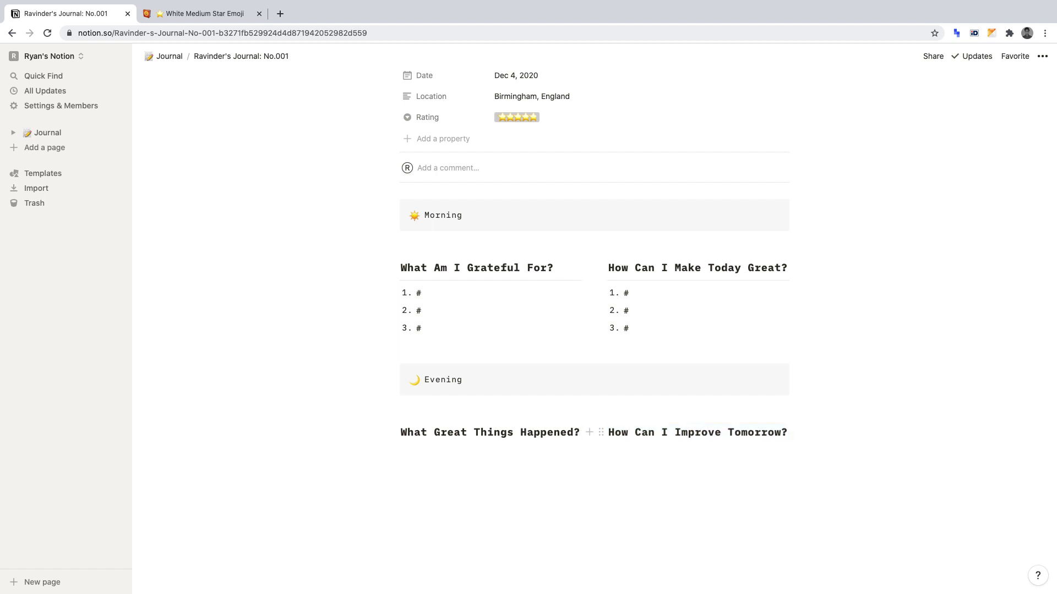
key("Return")
type("/div")
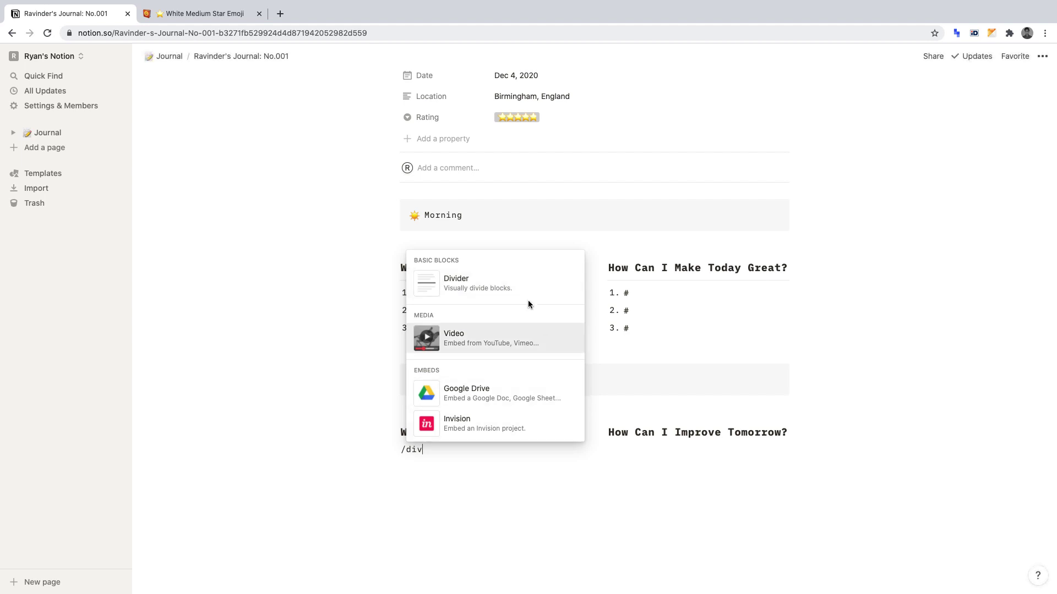
left_click(519, 283)
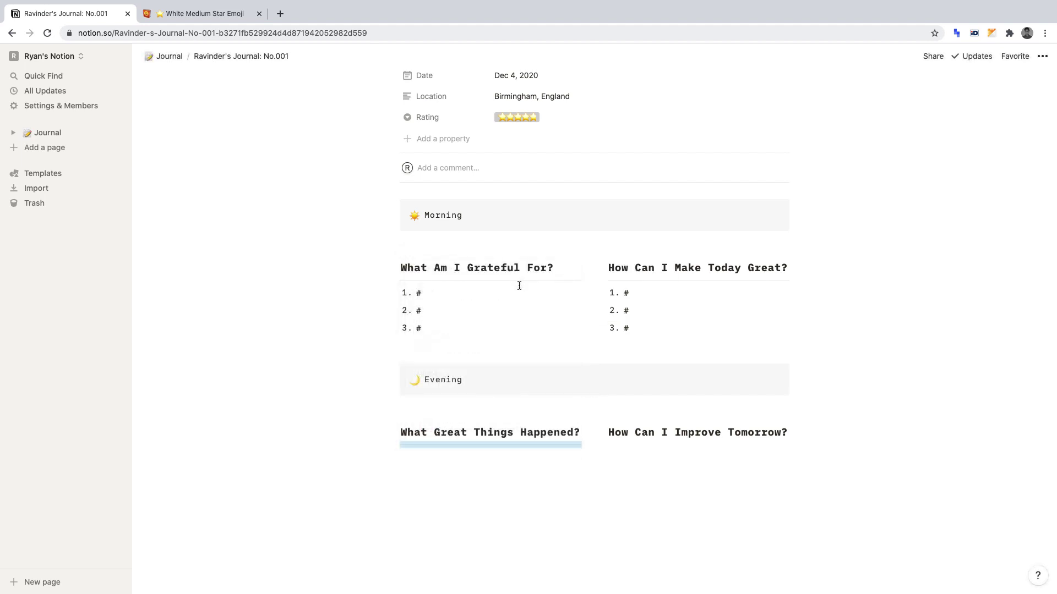
left_click(787, 431)
key("Return")
type("/div")
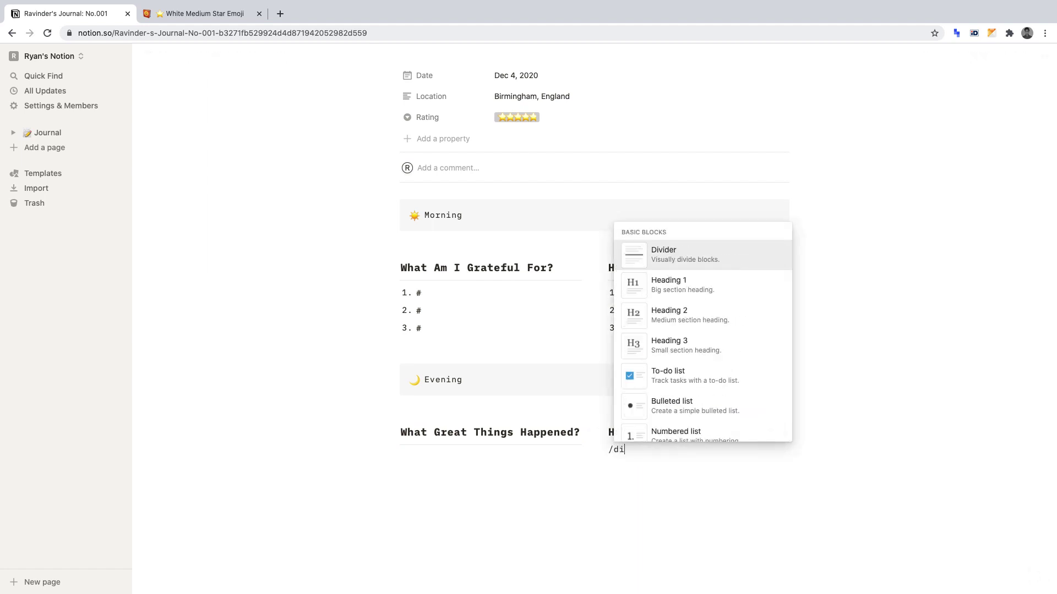
key("Return")
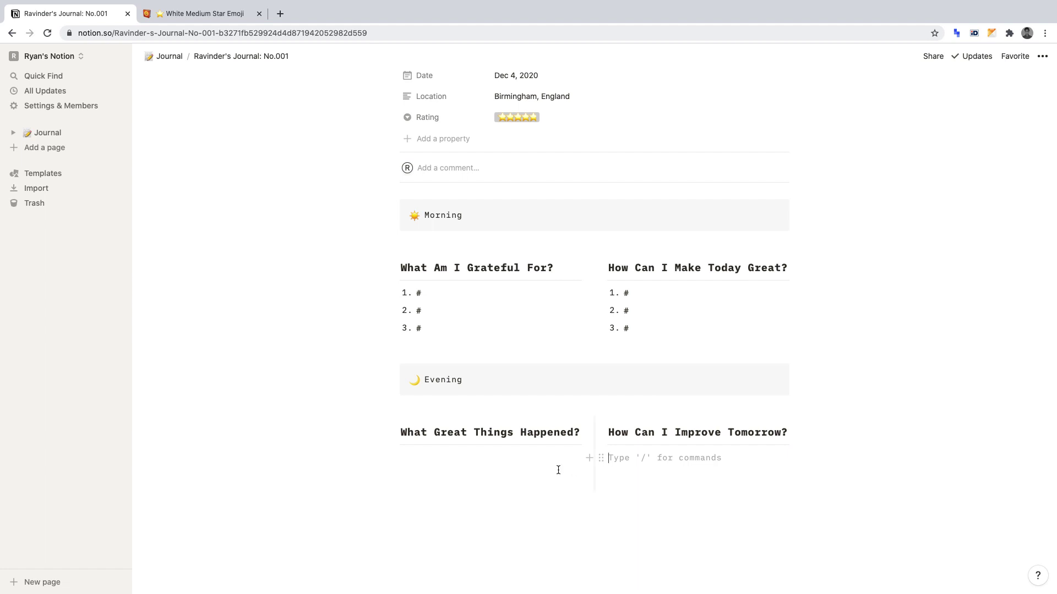
Create a three-item numbered list with # in each item under 'What Great Things Happened?'.
left_click(480, 459)
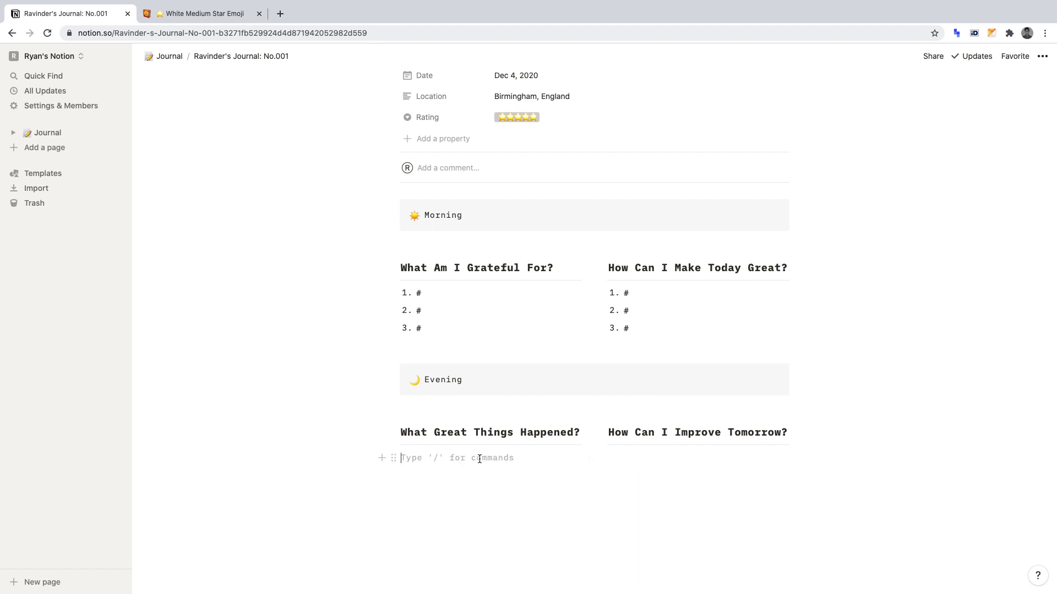
type("1.")
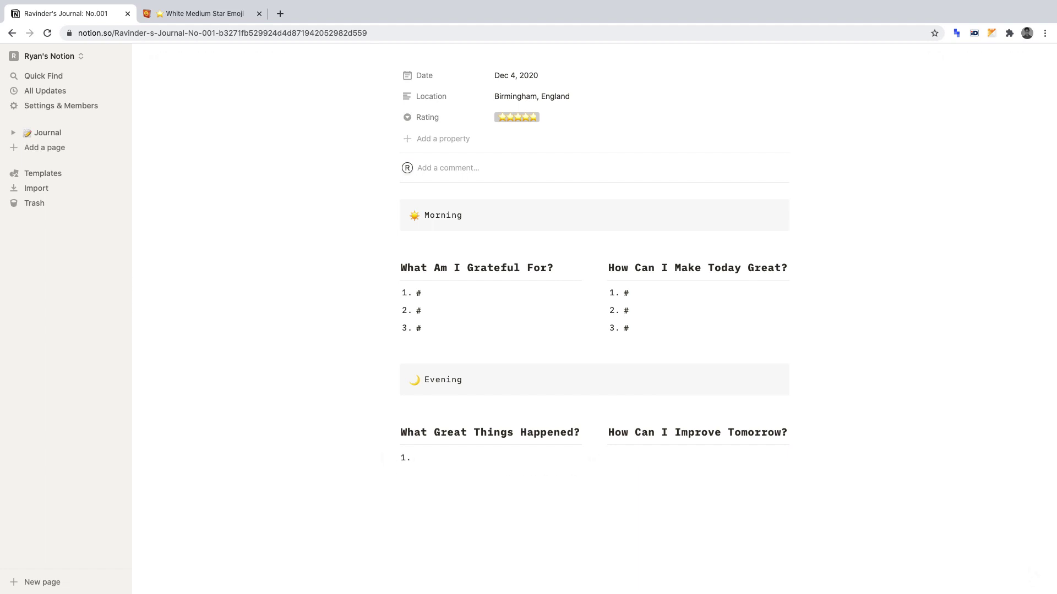
key("Return")
type("2.")
key("Return")
type("3.")
key("Return")
key("BackSpace")
type("#")
key("Down")
type("#")
key("Down")
type("#")
Create the matching three-item # numbered list under 'How Can I Improve Tomorrow?'.
left_click(625, 460)
type("1.")
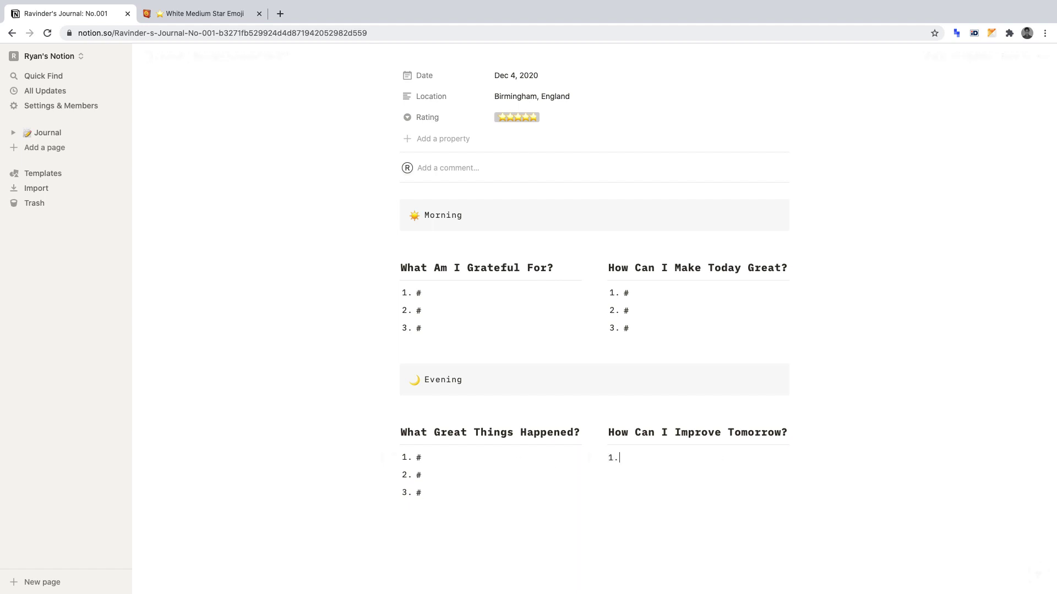
key("Return")
type("2.")
key("Return")
type("3.")
key("Return")
key("BackSpace")
left_click(628, 457)
type("#")
type("#")
left_click(622, 492)
type("#")
Change the journal entry title's number from No.001 to No.002.
scroll(595, 330, "up", 3)
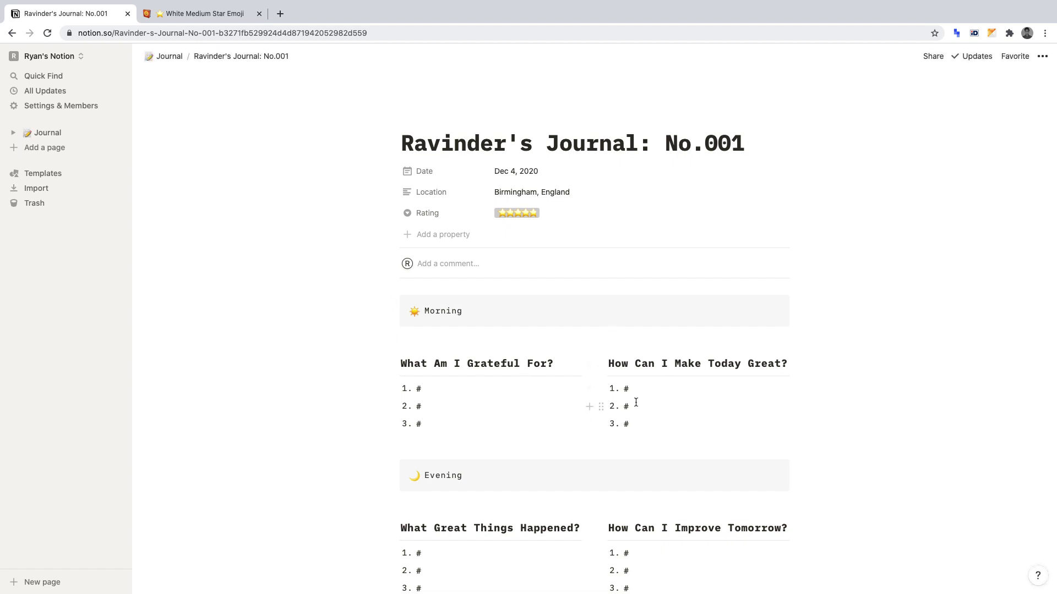
triple_click(563, 140)
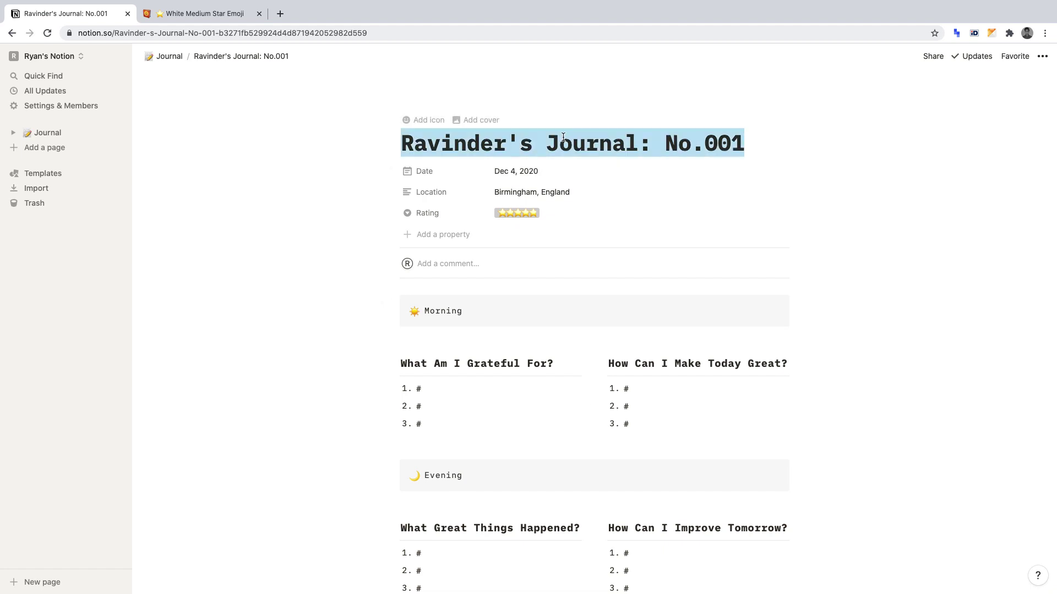
left_click(738, 138)
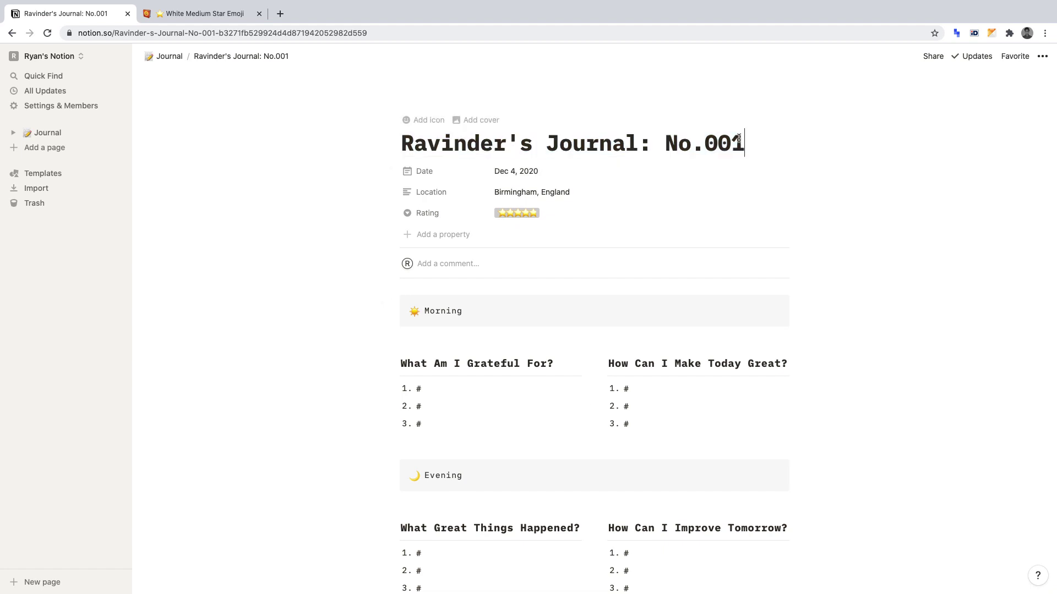
key("BackSpace")
type("2")
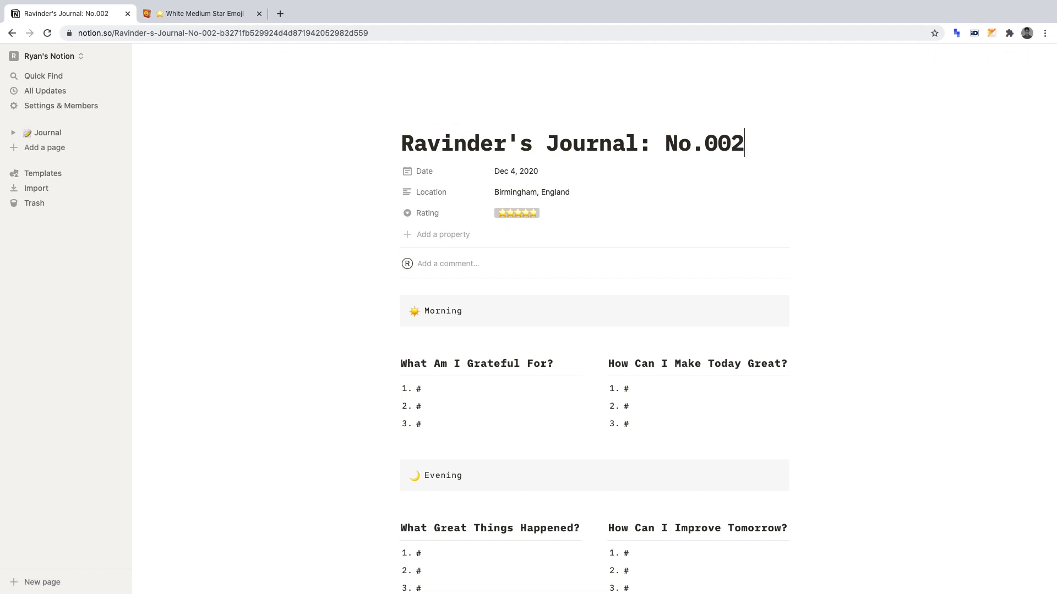
left_click(538, 173)
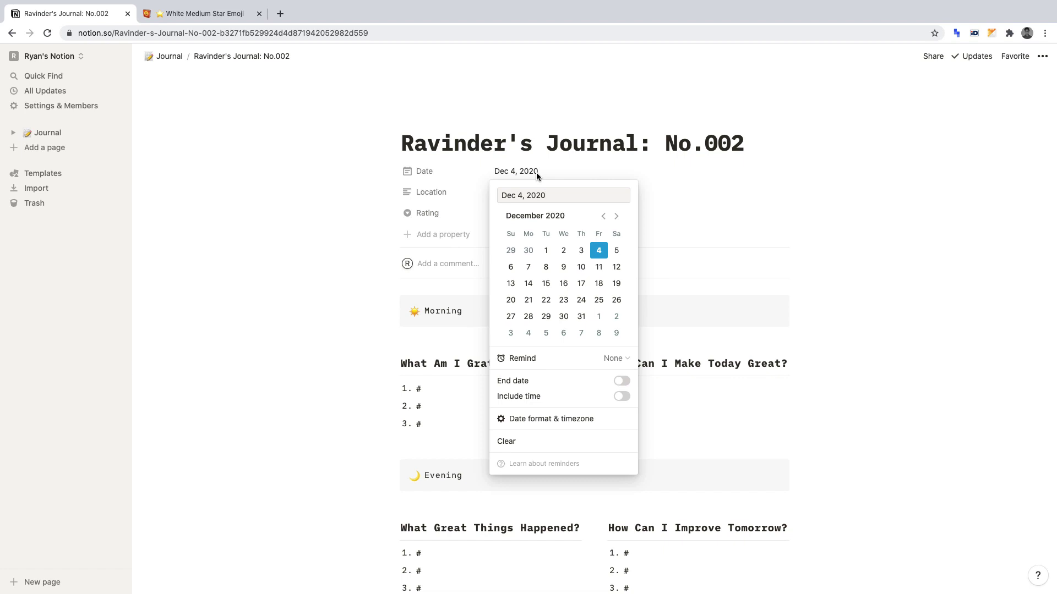
key("Escape")
left_click(555, 190)
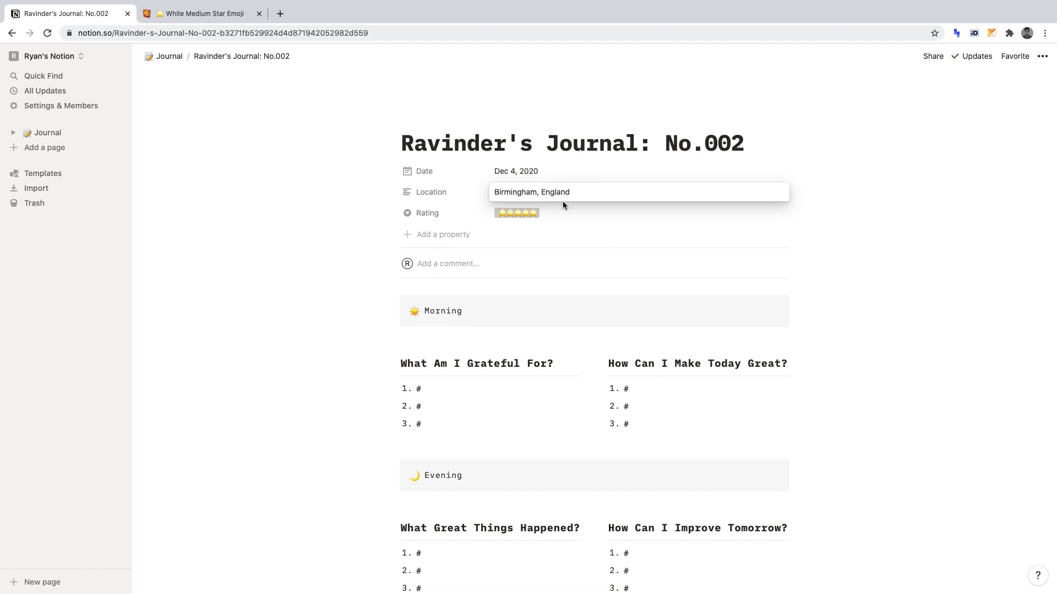
left_click(566, 212)
left_click(579, 213)
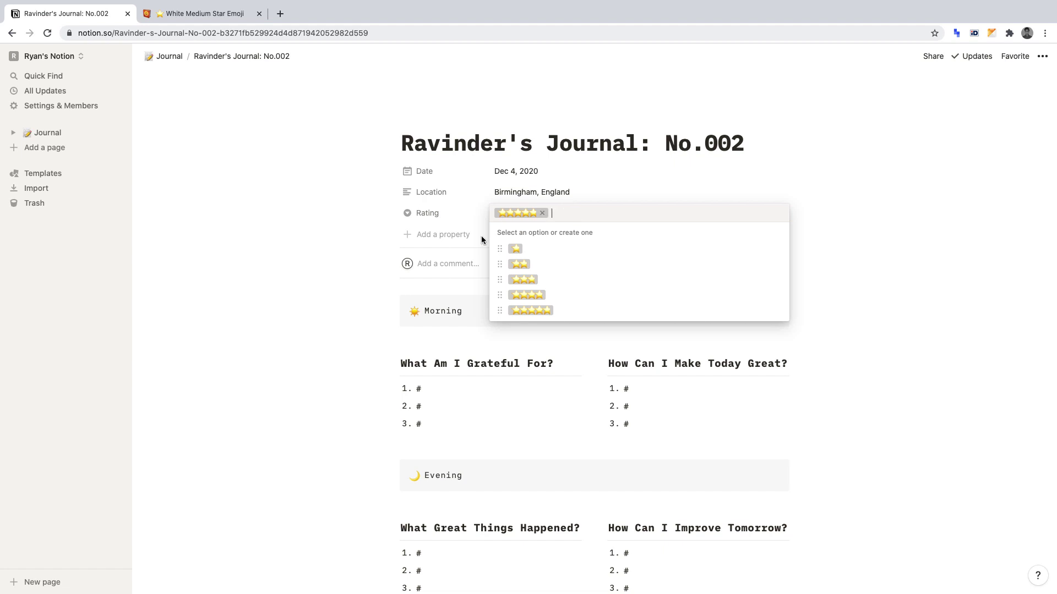
left_click(457, 306)
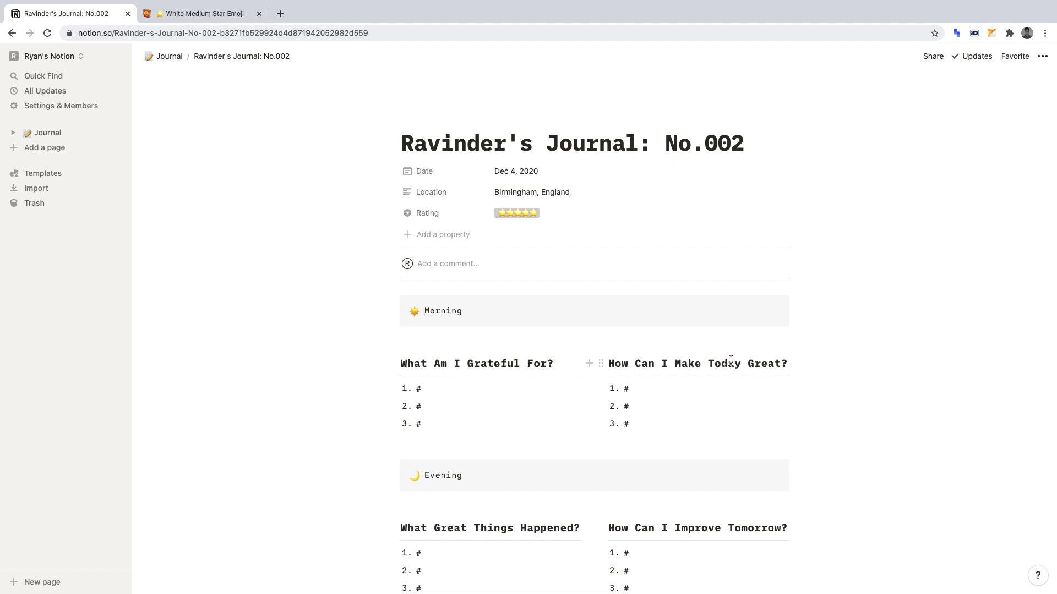
scroll(685, 431, "down", 3)
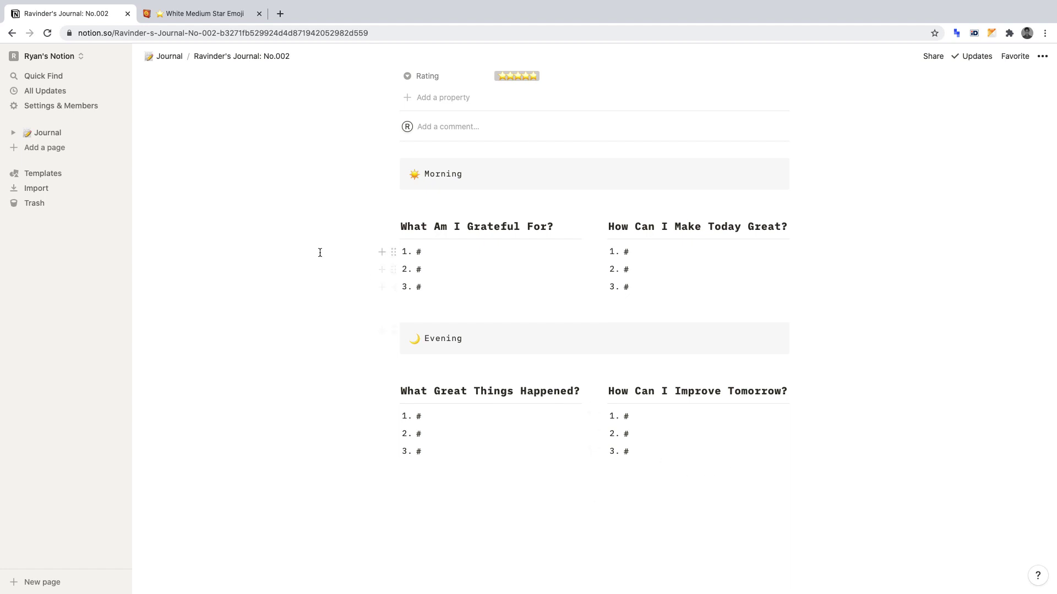
Return to the Journal database from the sidebar.
left_click(54, 135)
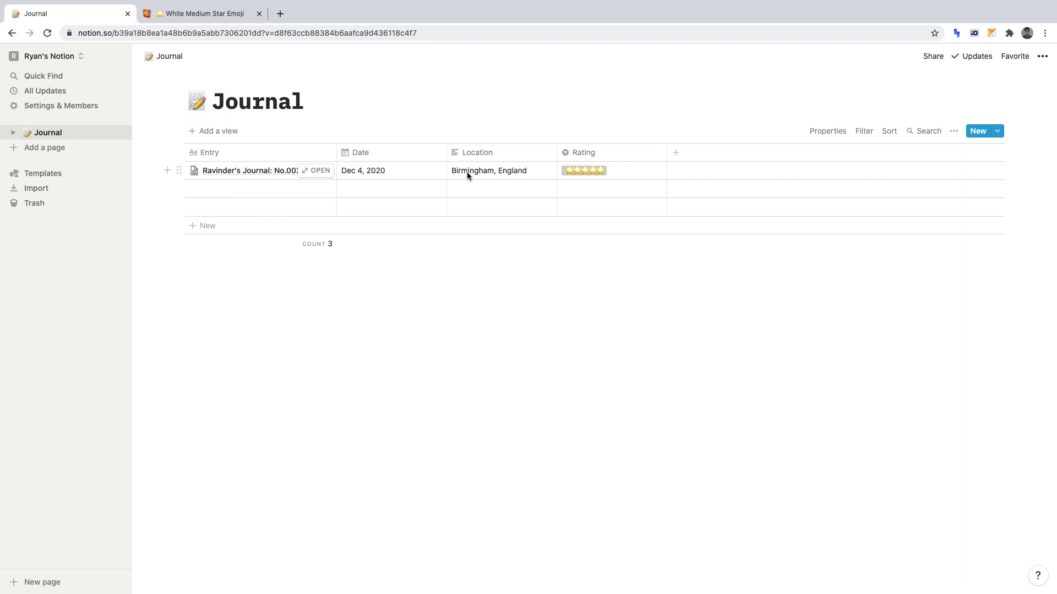
Duplicate the No.002 entry and drag the copy above the original in the table.
left_click(177, 171)
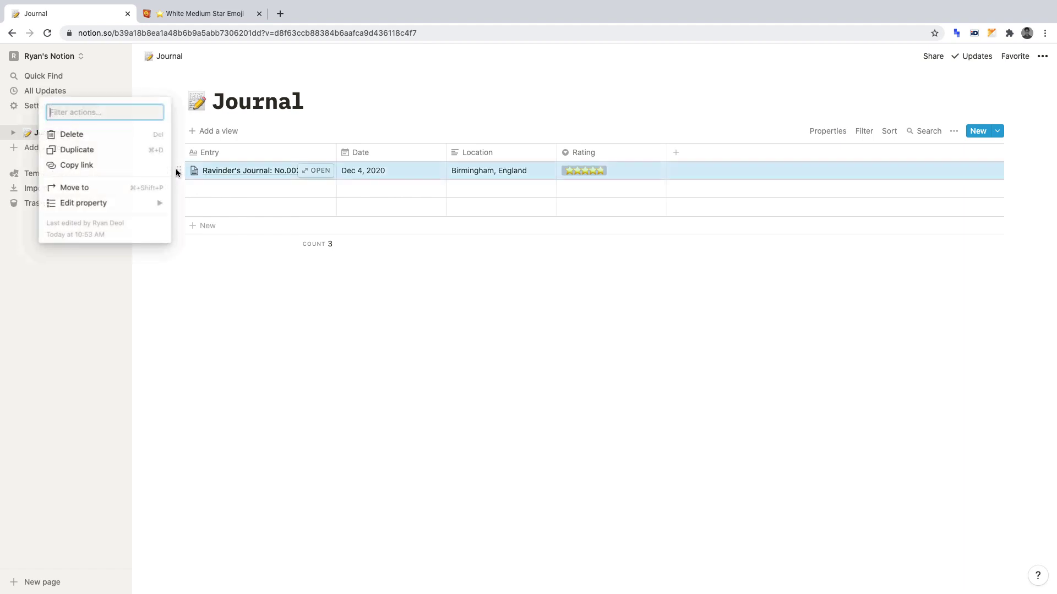
left_click(119, 152)
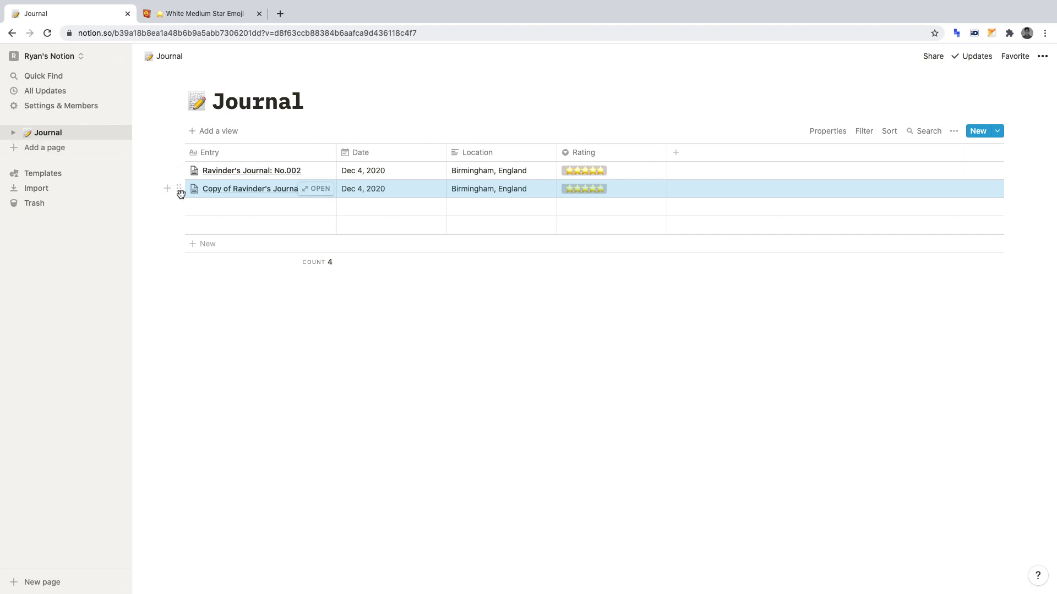
left_click_drag(180, 193, 180, 169)
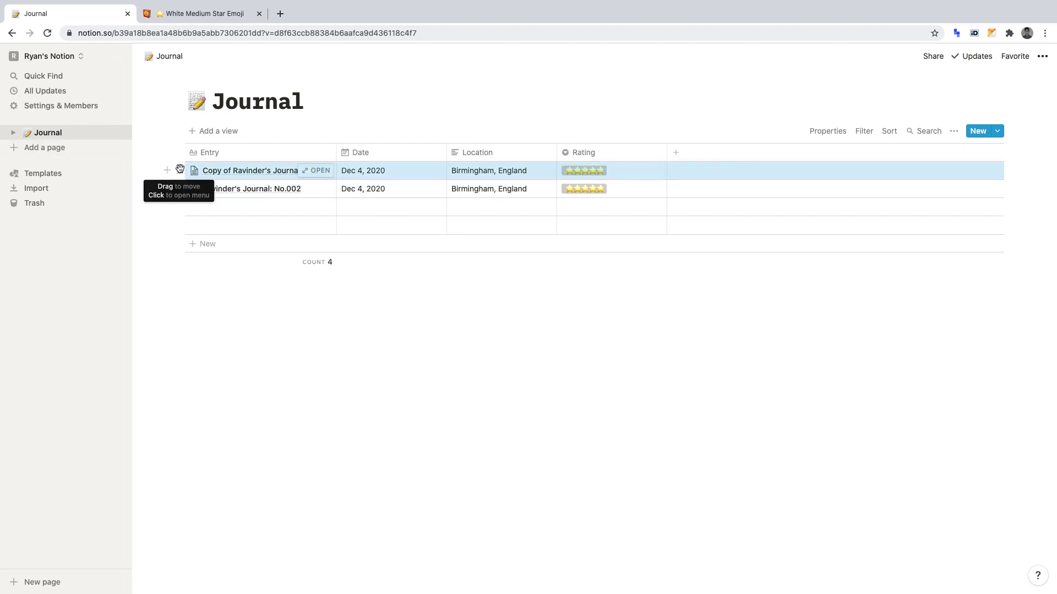
Open the copied entry and scroll through it to check the Morning and Evening prompts.
left_click(318, 171)
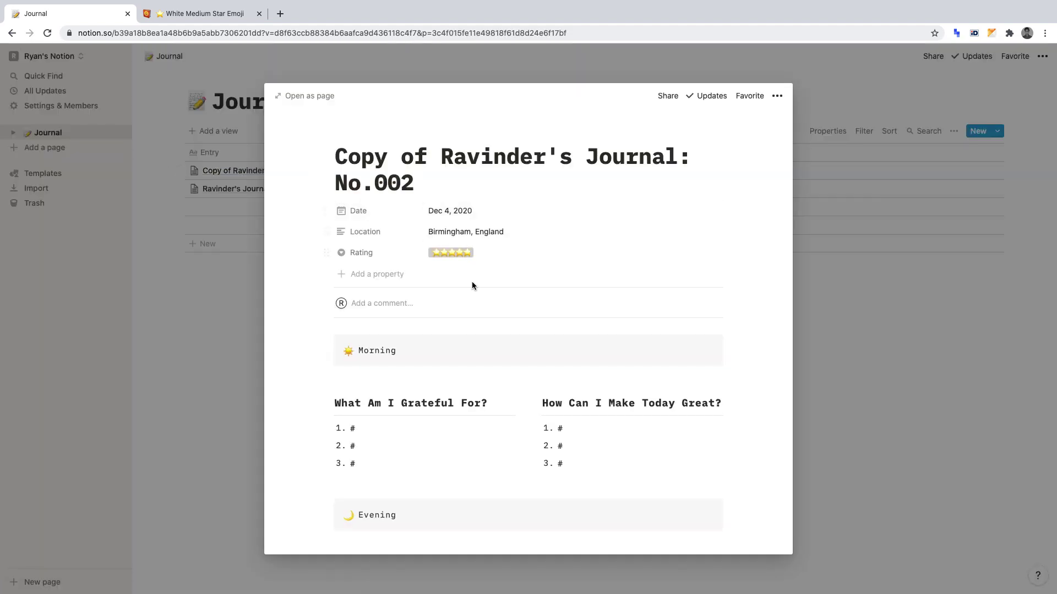
scroll(472, 284, "down", 5)
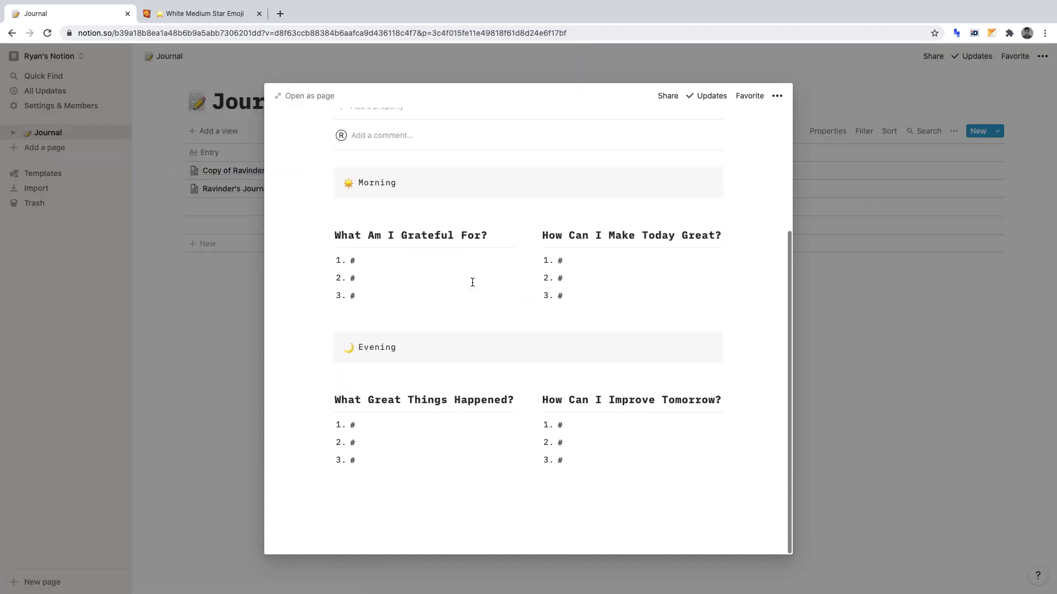
scroll(472, 282, "up", 5)
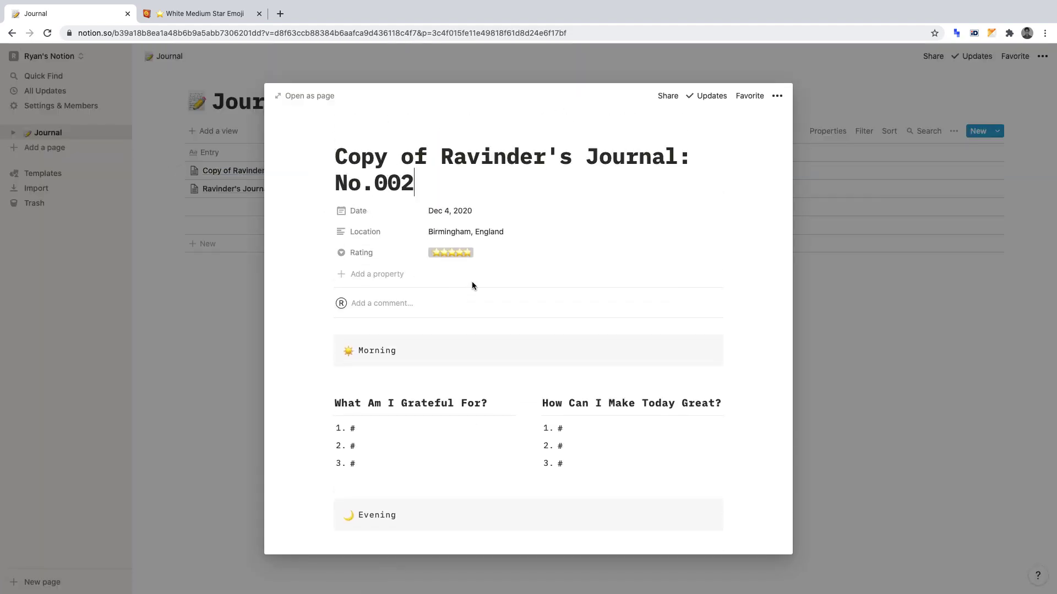